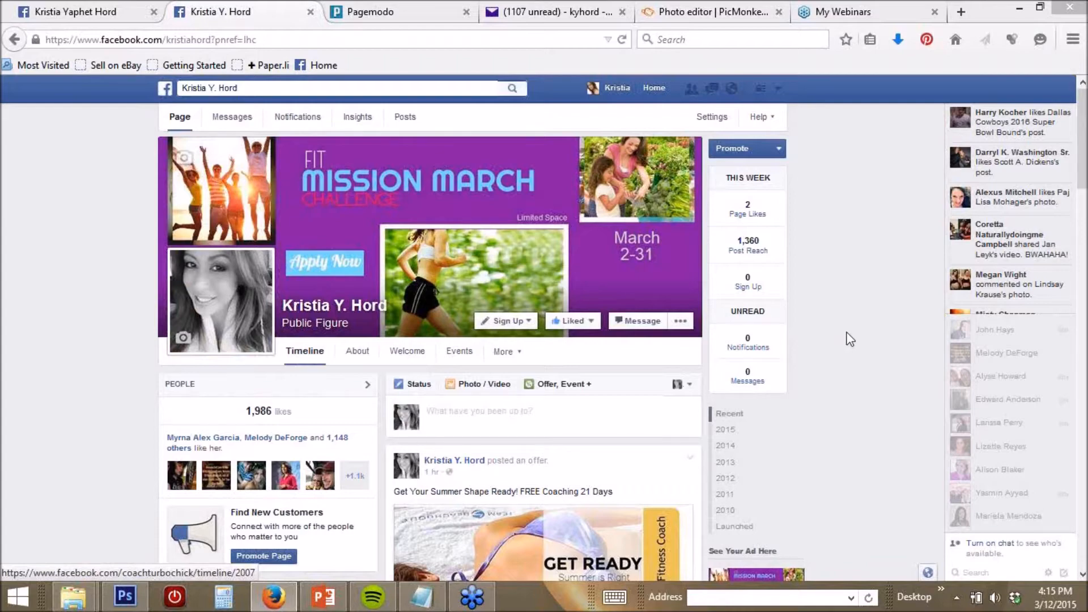
scroll(850, 339, down, 3)
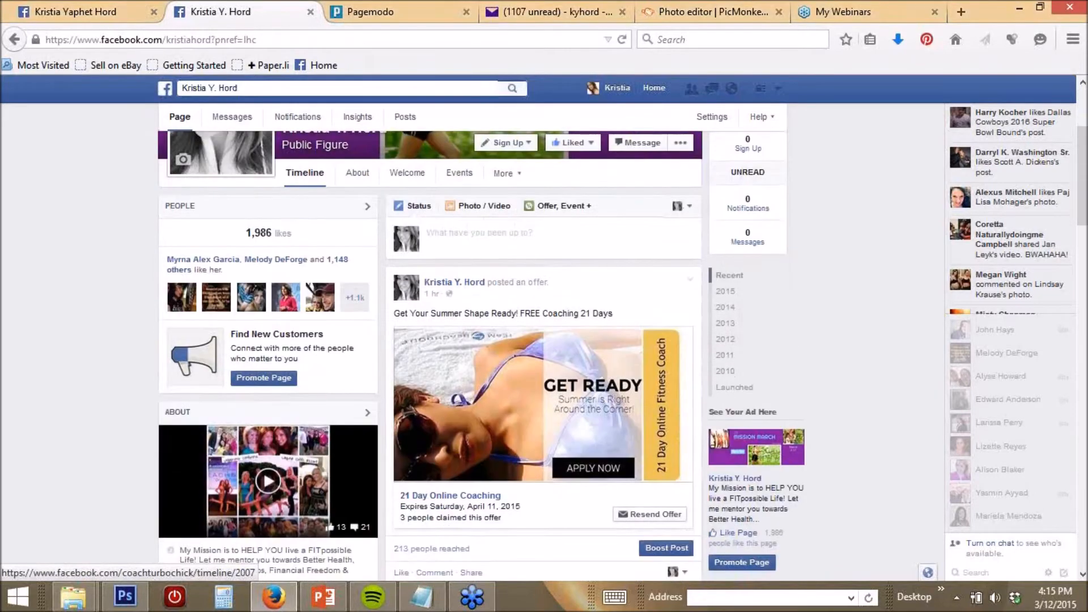
scroll(545, 356, down, 2)
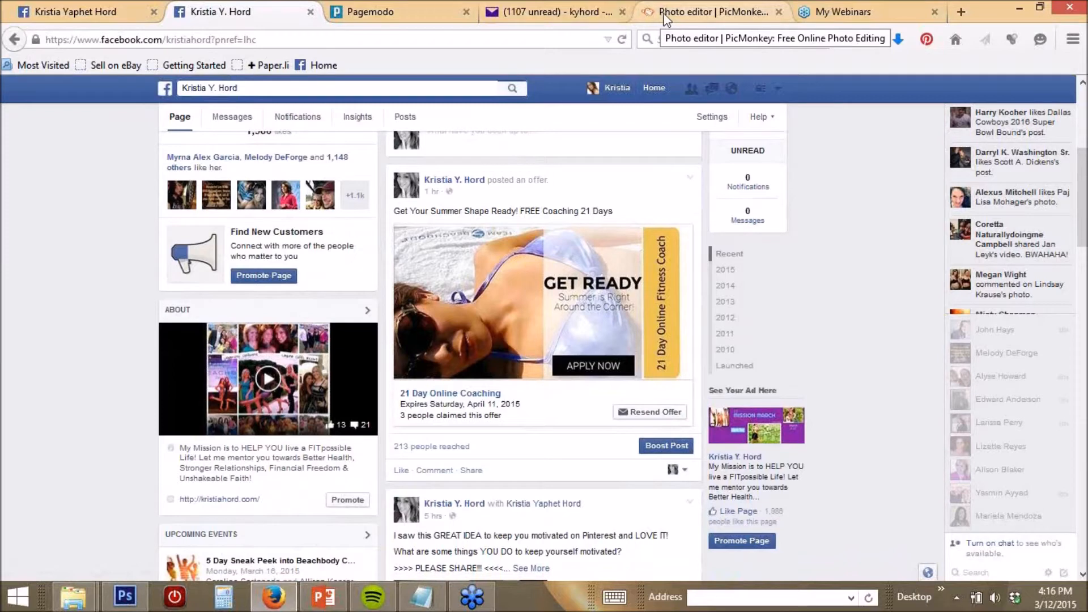
click(710, 13)
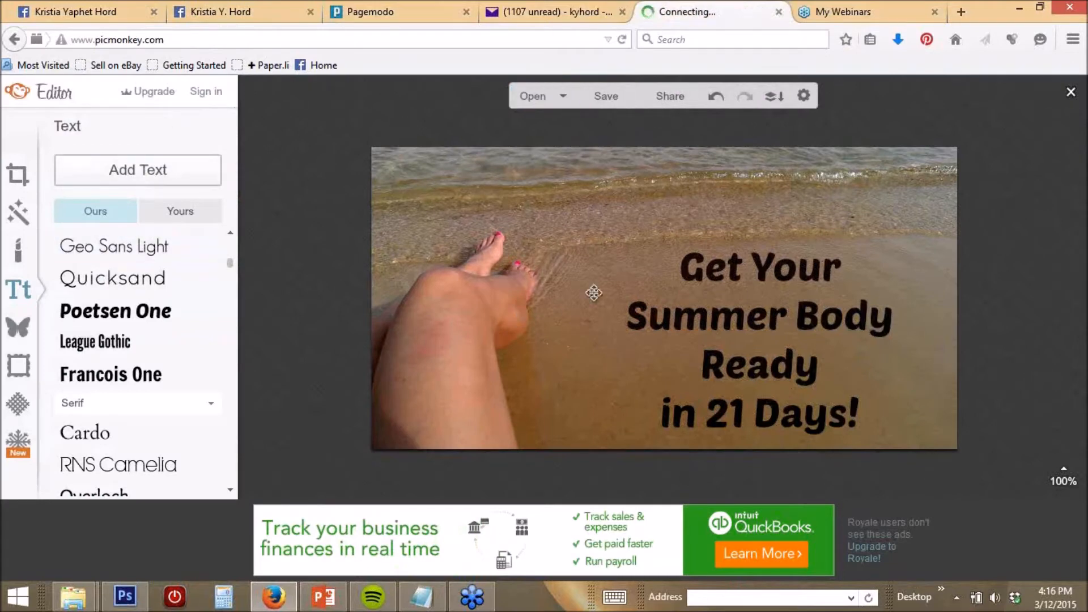
click(495, 42)
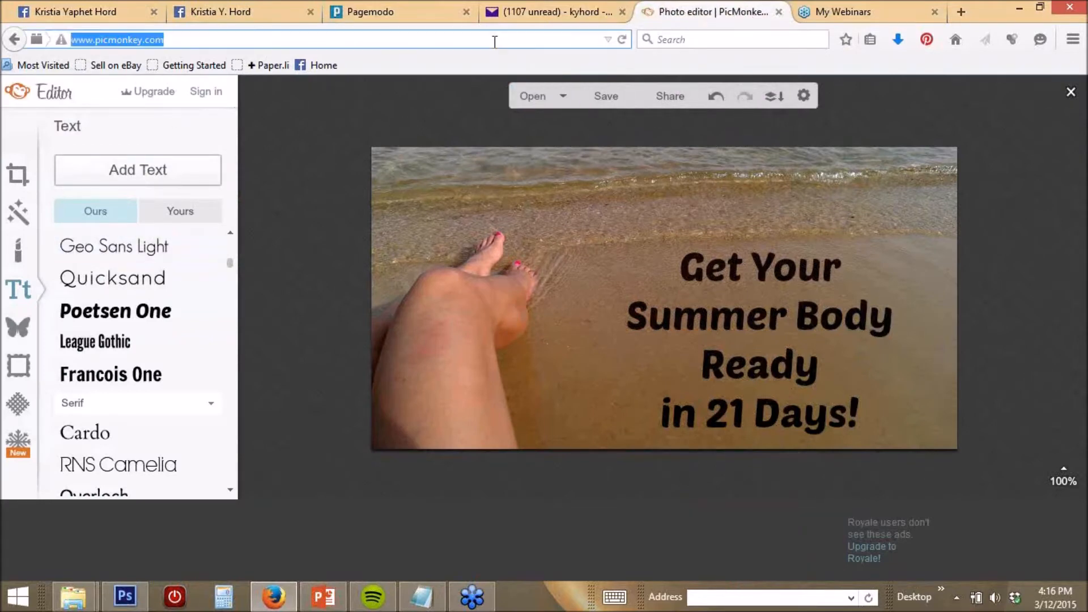
key(Return)
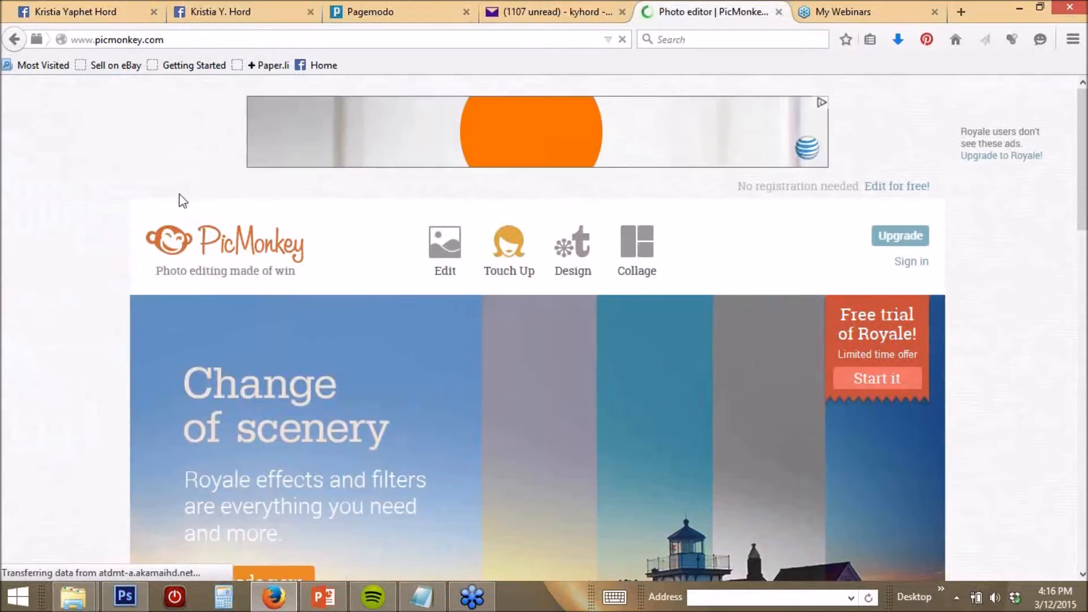
Open the beach photo IMAG5165 from the computer's ADpics folder for editing.
click(447, 234)
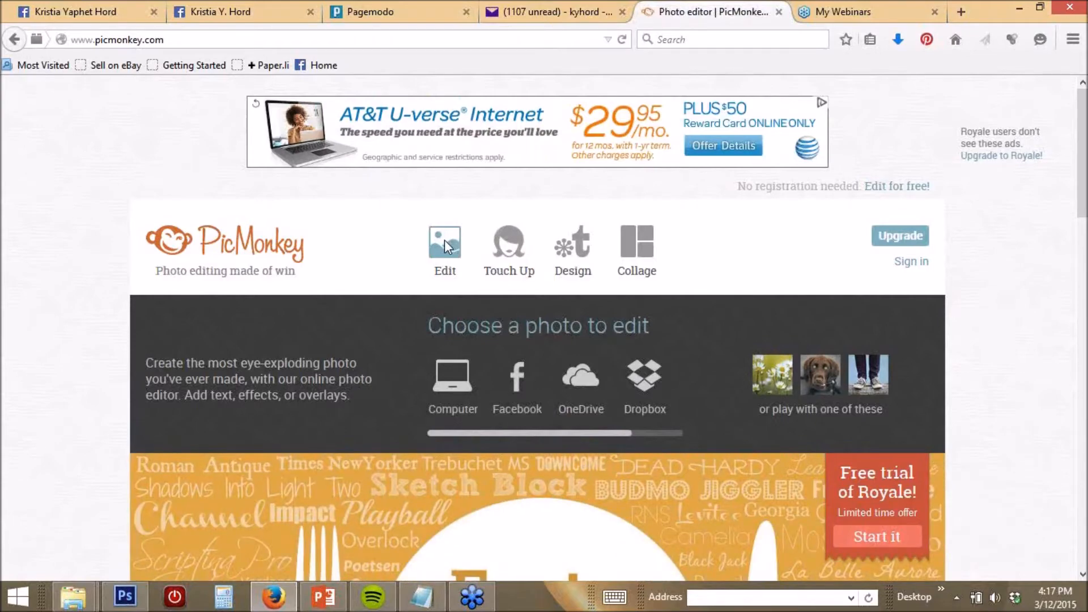
click(444, 239)
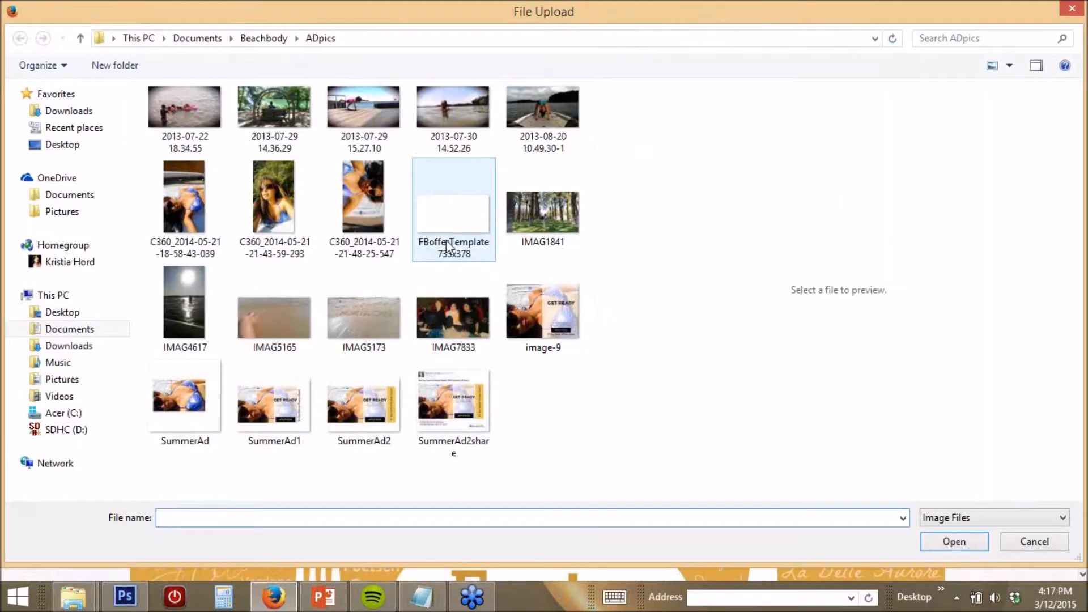
click(271, 323)
double_click(271, 322)
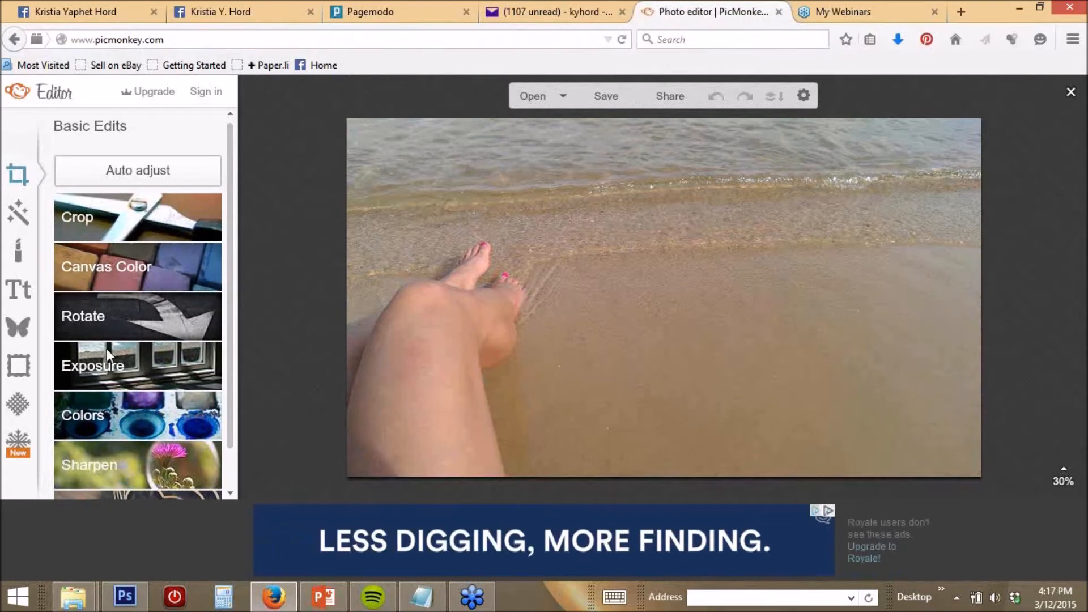
Set the Shadows value in the photo's exposure adjustment to 46 and apply it.
click(108, 364)
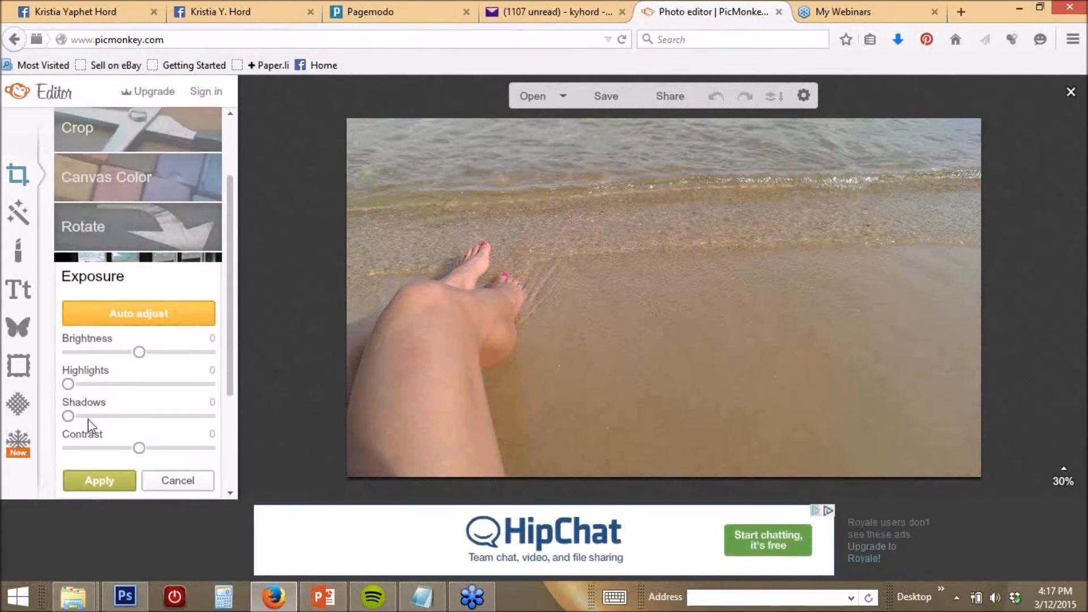
drag(70, 419, 134, 430)
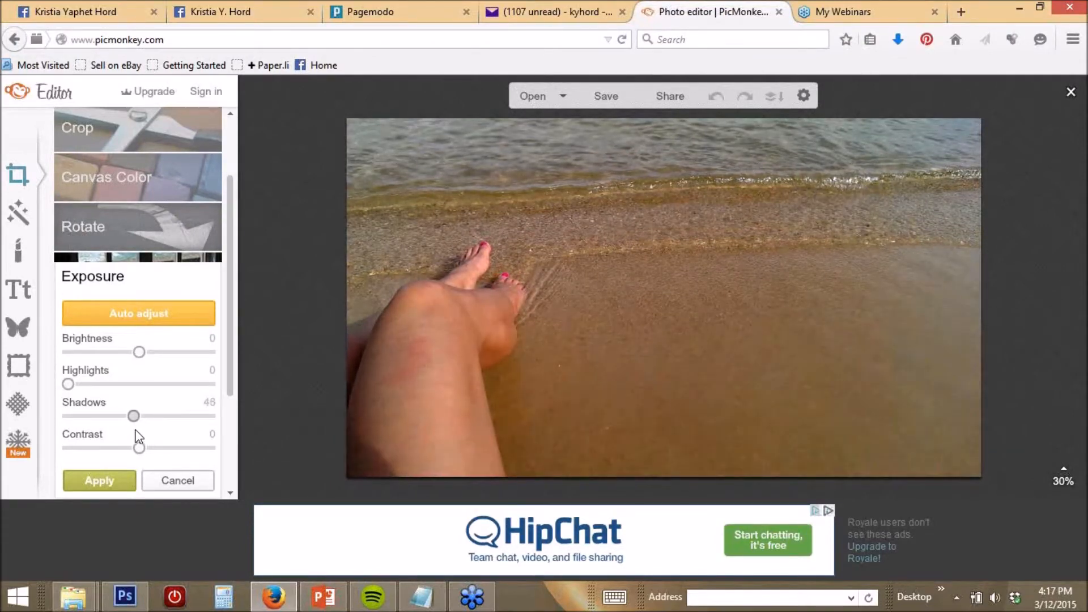
drag(229, 284, 231, 364)
click(125, 346)
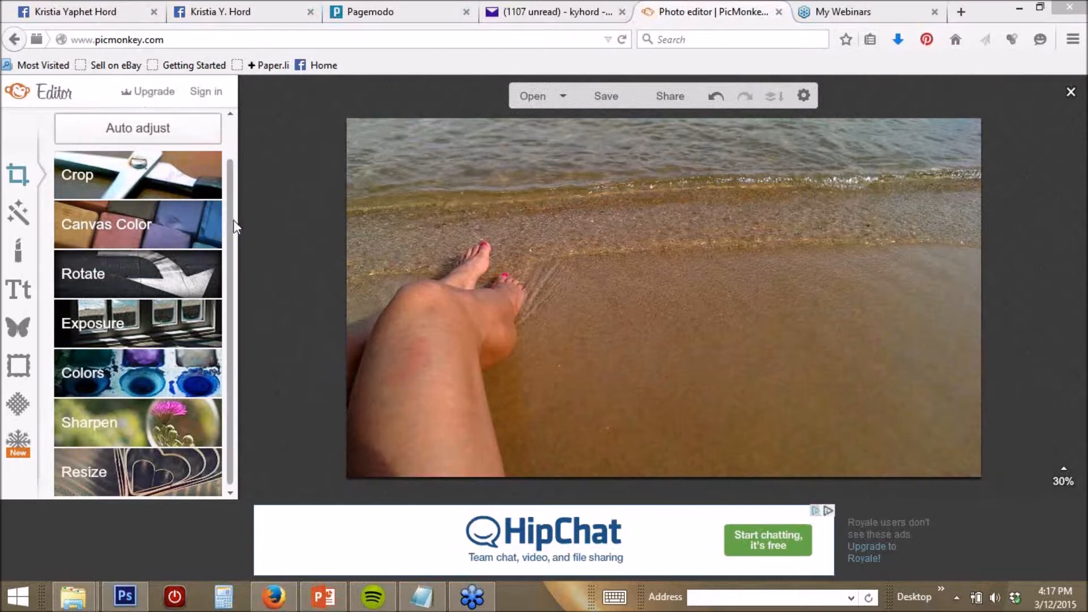
Resize the photo to 733 pixels wide with its proportions kept.
click(70, 475)
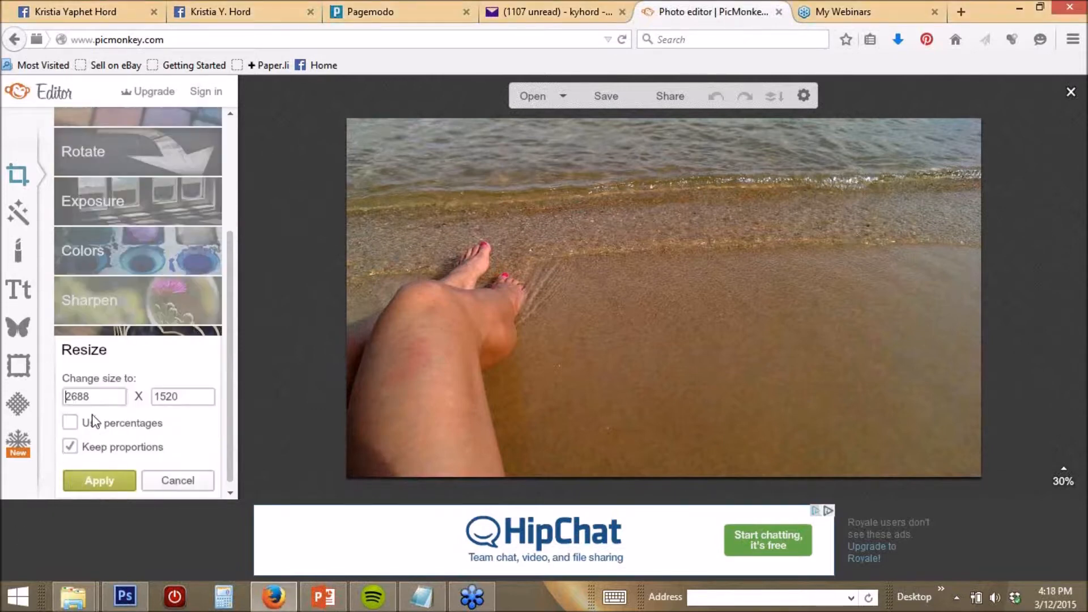
double_click(93, 396)
text(1)
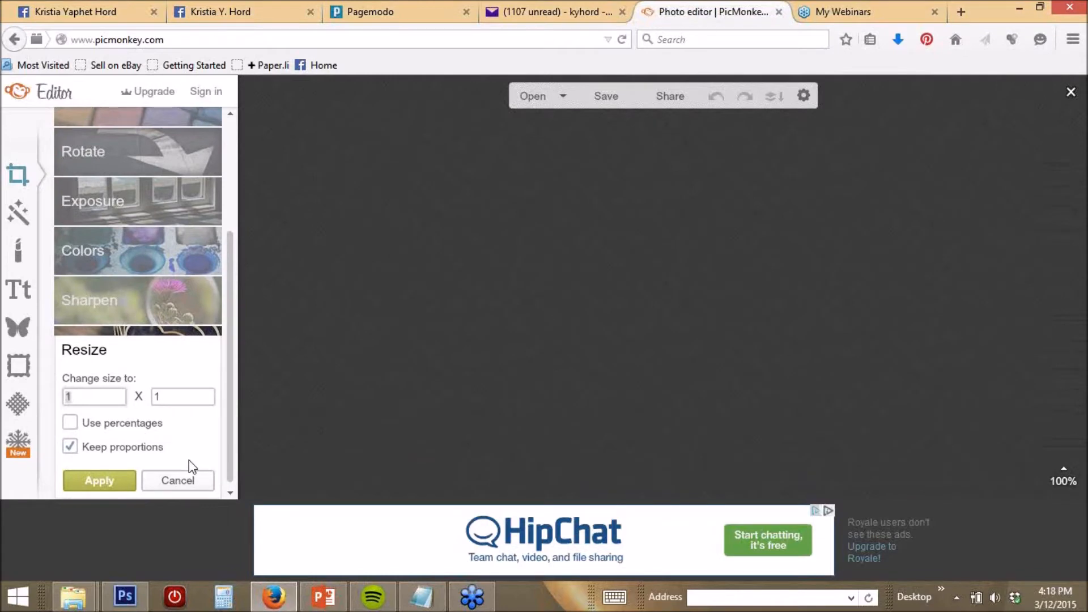
key(BackSpace)
text(738)
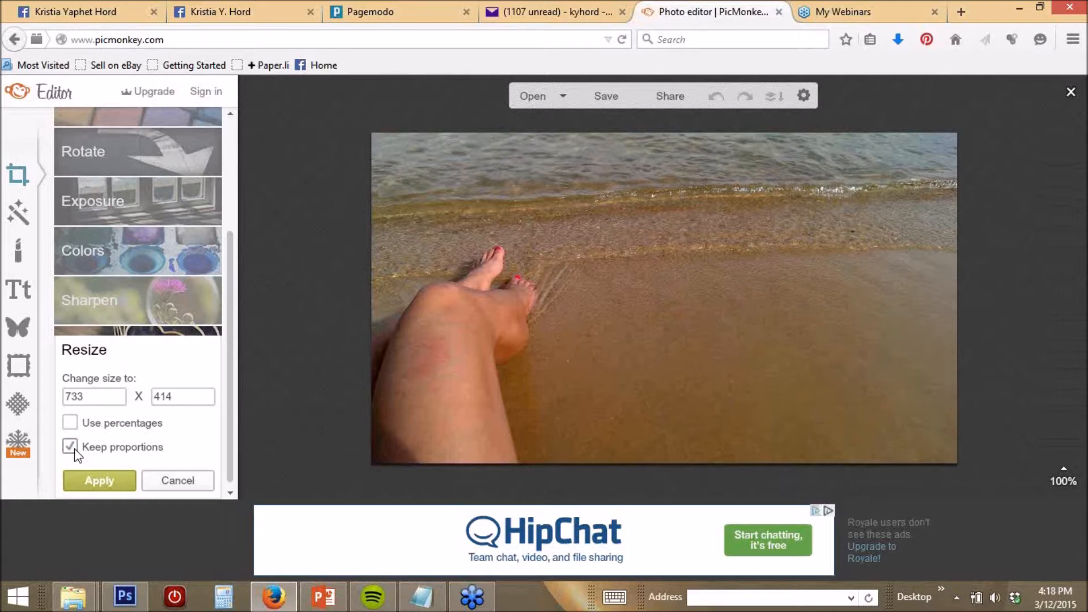
click(116, 481)
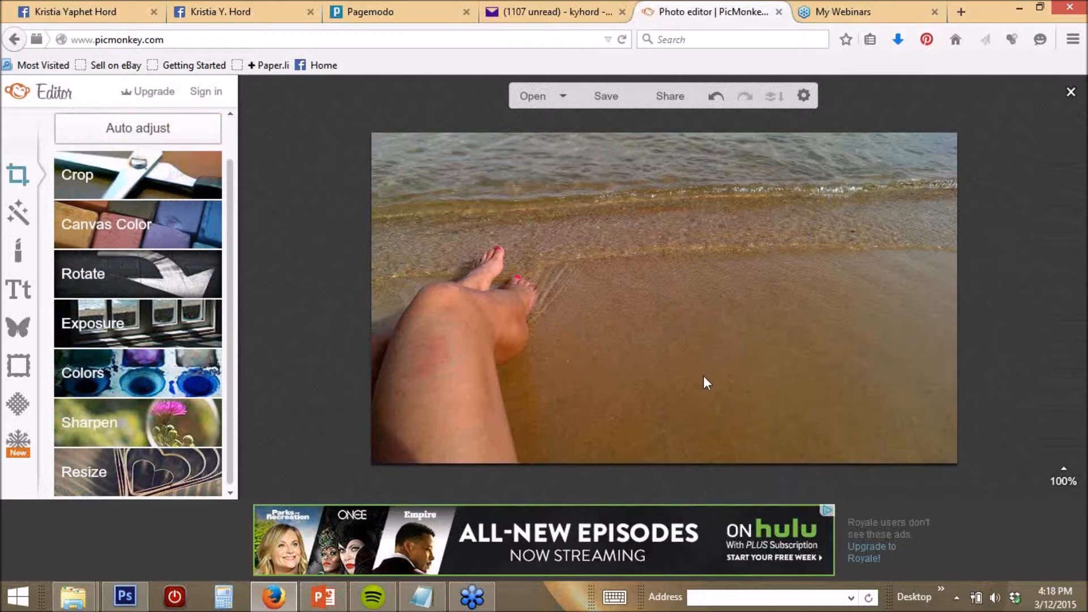
Draw a crop frame of about 732 x 369 pixels across the photo's width, leaving out the upper strip of water.
click(88, 178)
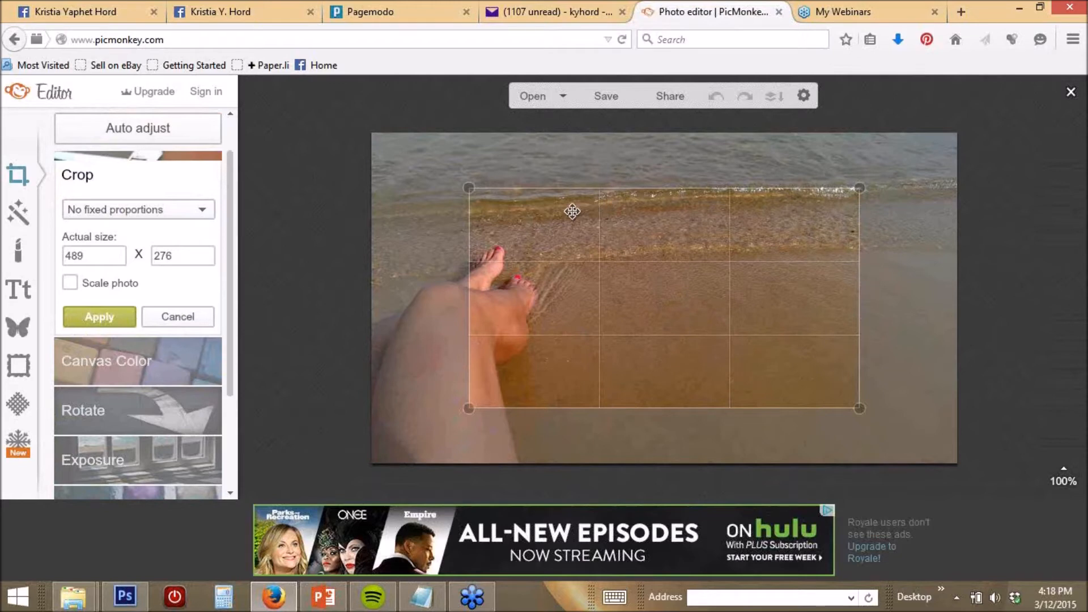
drag(471, 409, 364, 471)
drag(870, 461, 979, 462)
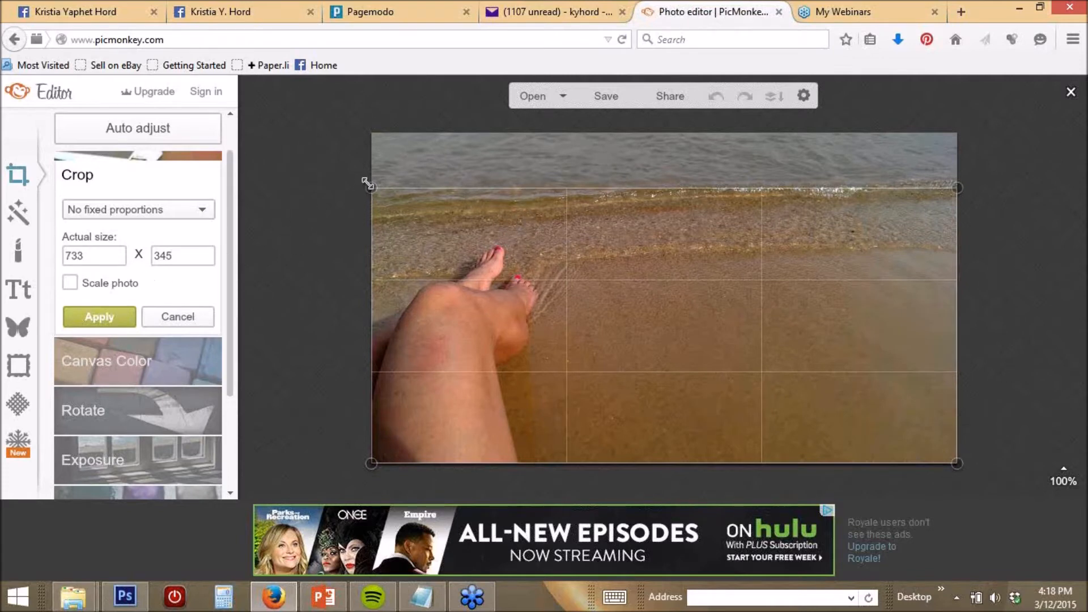
mouse_move(366, 191)
mouse_down()
mouse_move(369, 151)
mouse_move(367, 215)
mouse_move(367, 154)
mouse_move(366, 173)
mouse_up()
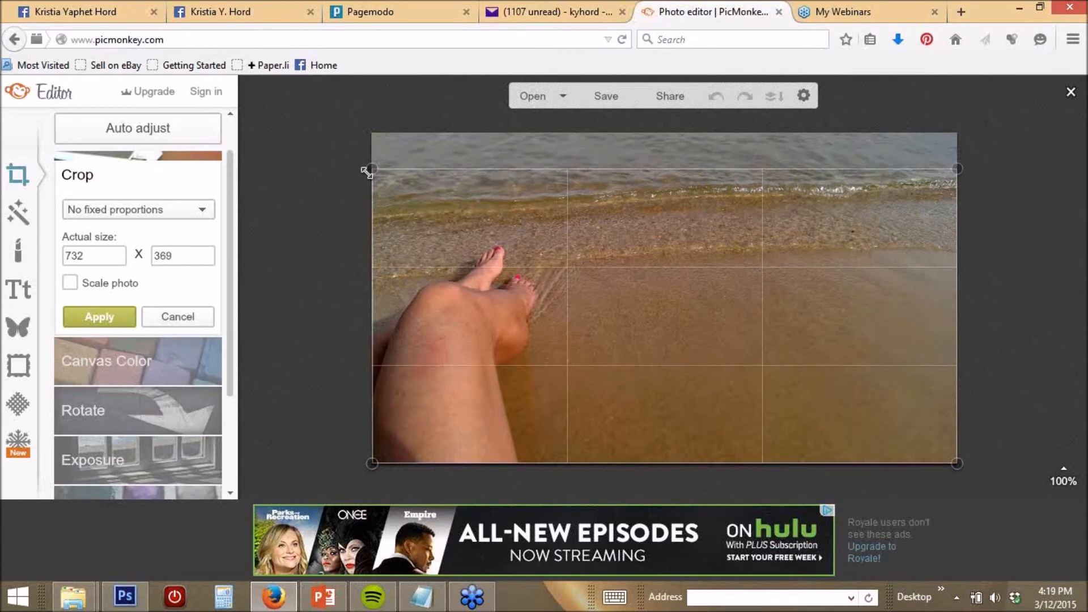
Set the crop size to exactly 733 x 378 pixels and apply the crop.
drag(187, 250, 157, 255)
text(37)
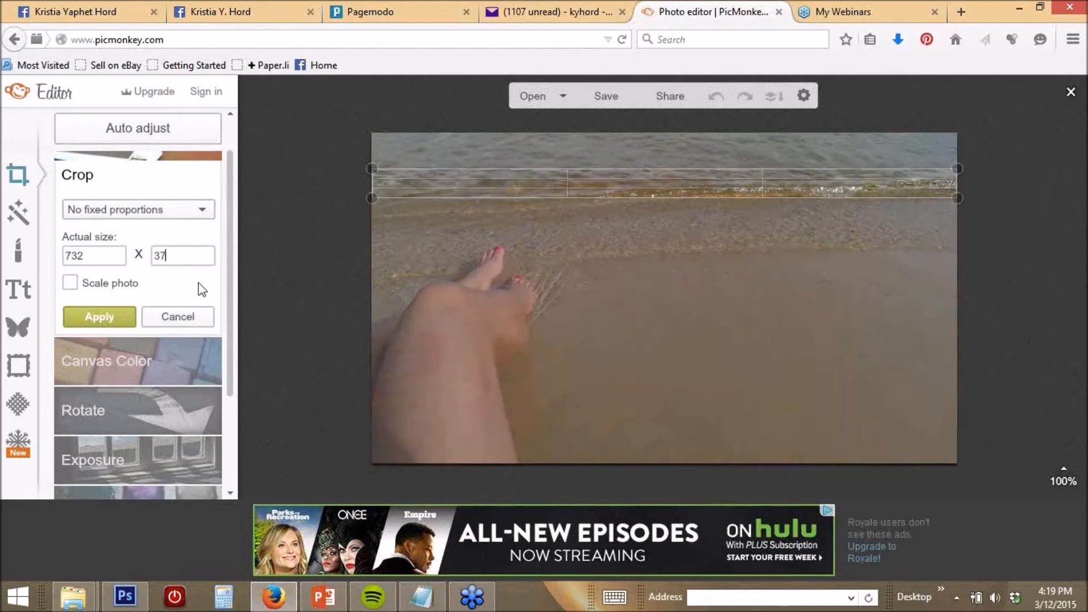
text(8)
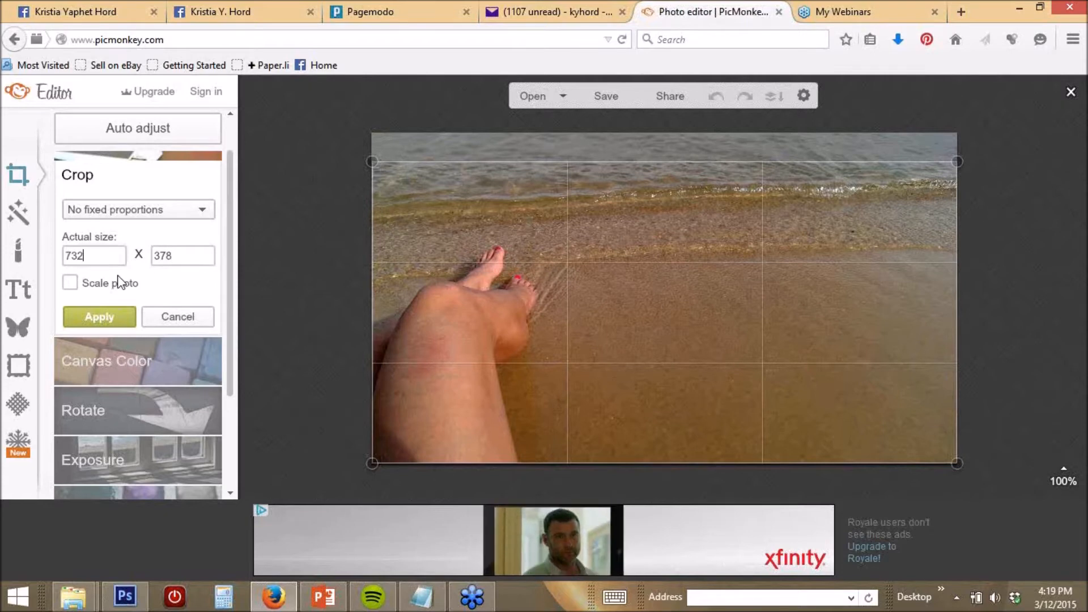
key(BackSpace)
text(3)
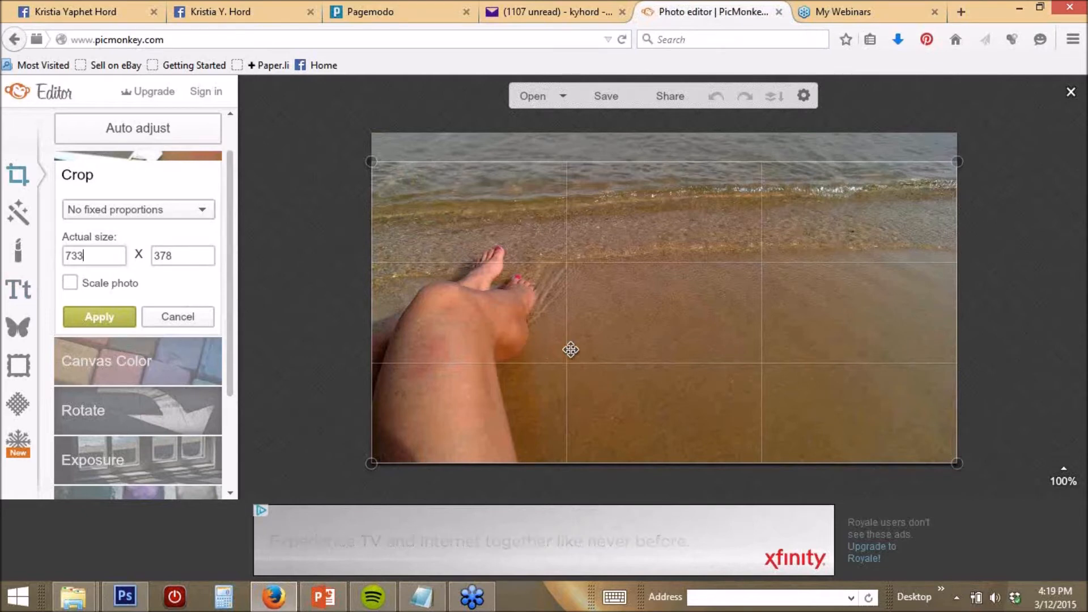
drag(652, 321, 602, 356)
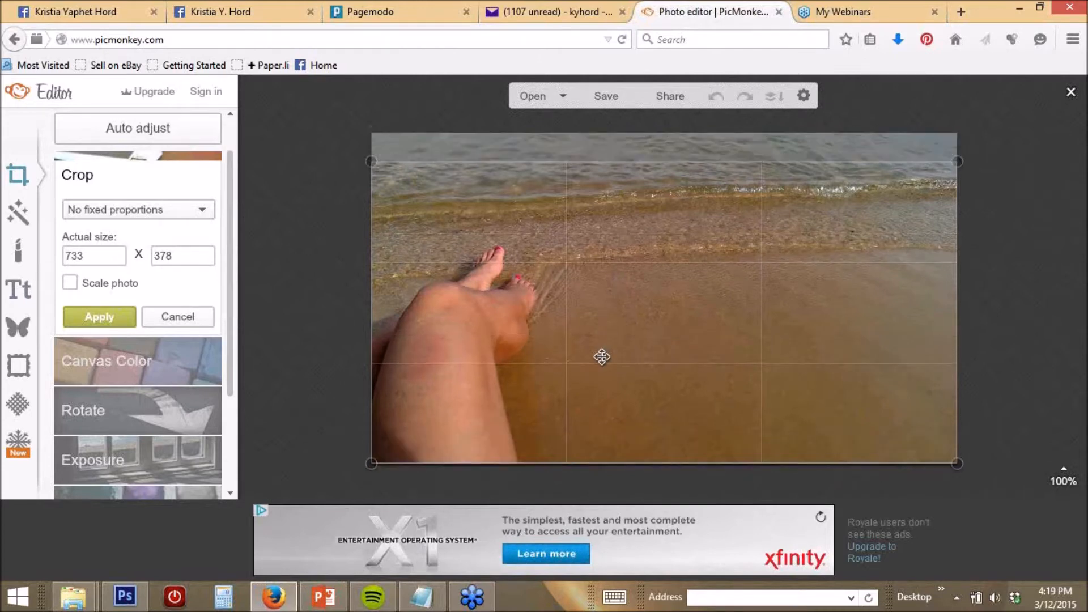
click(111, 315)
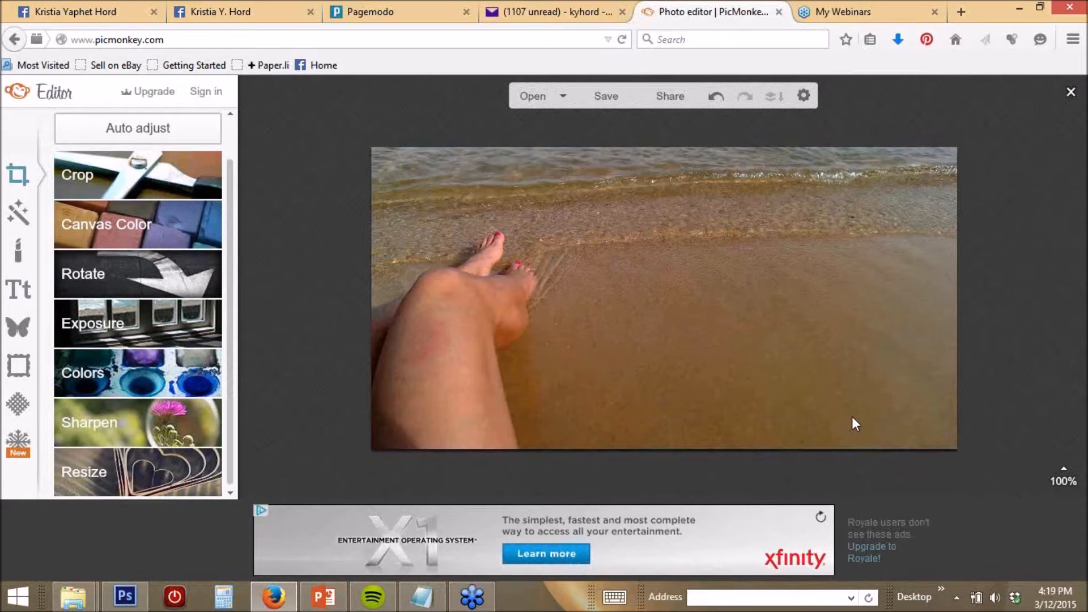
Add a text box over the sand in the Didact Gothic font and enlarge it to size 36.
click(21, 291)
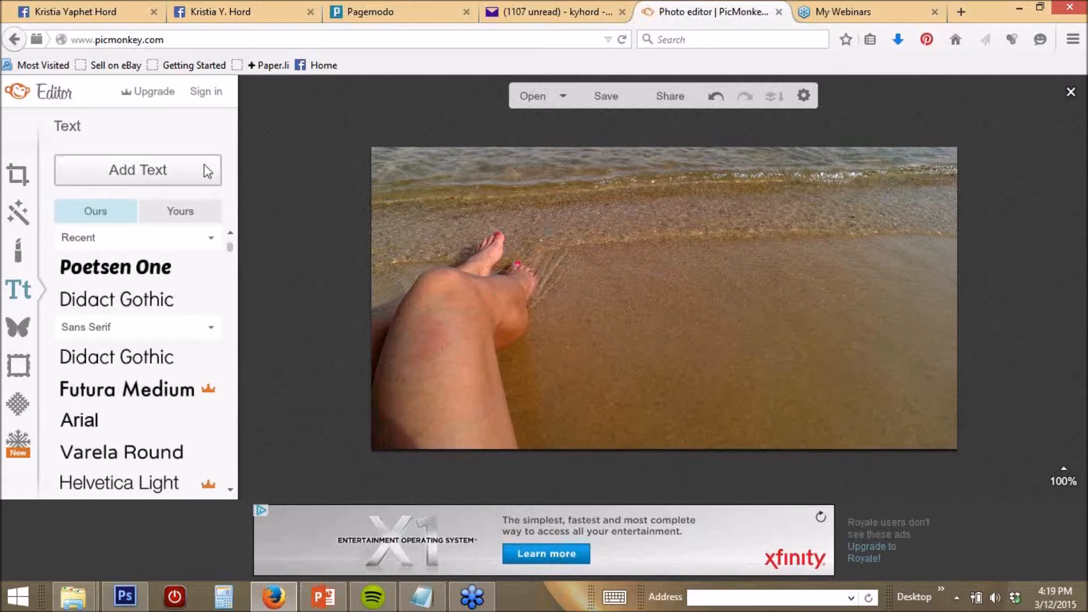
click(206, 171)
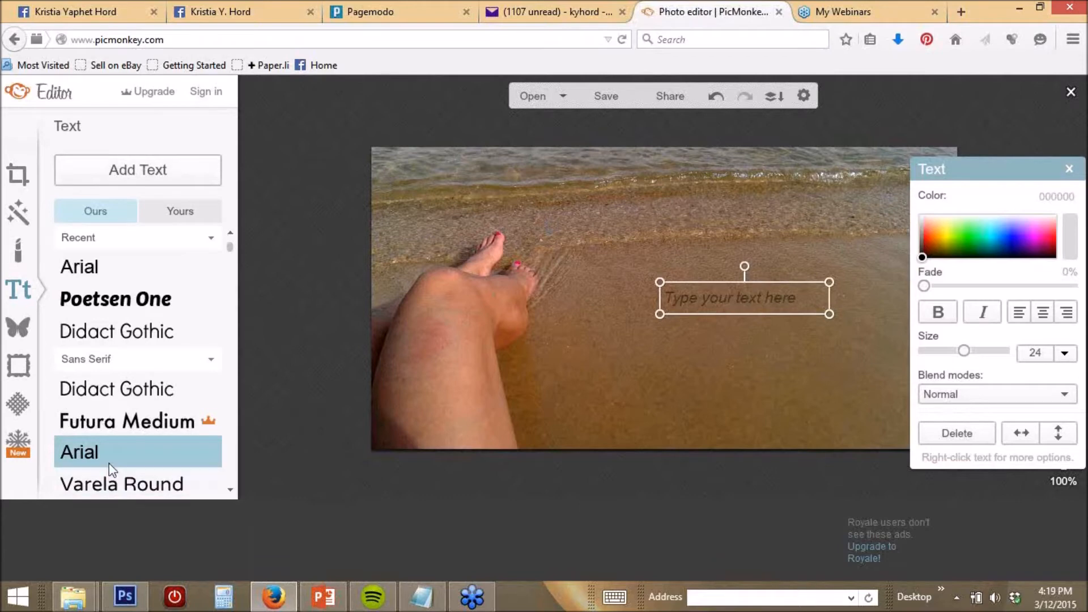
click(98, 306)
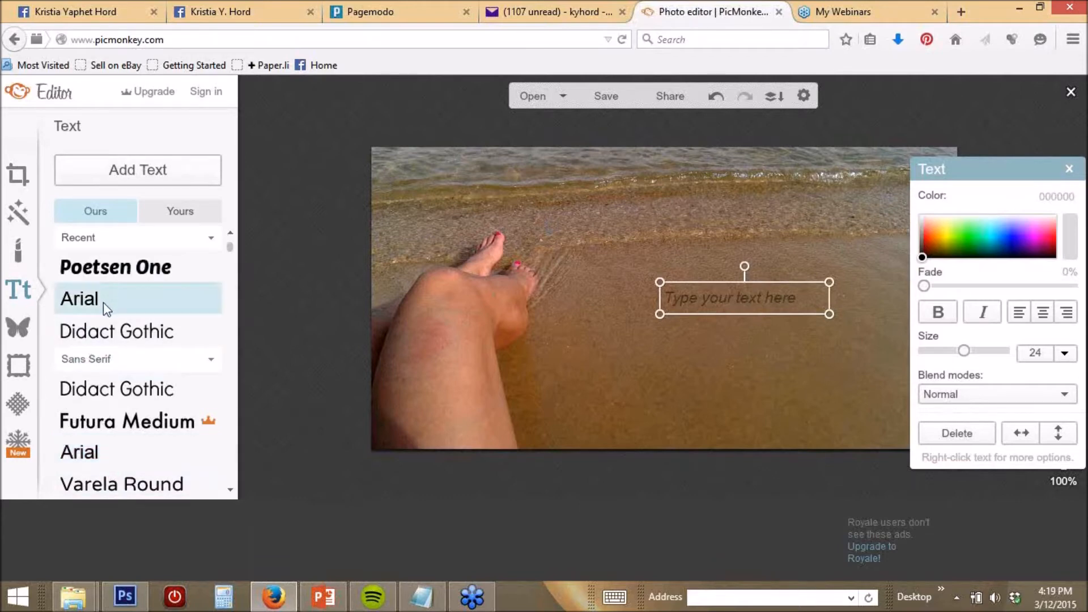
click(104, 301)
click(97, 394)
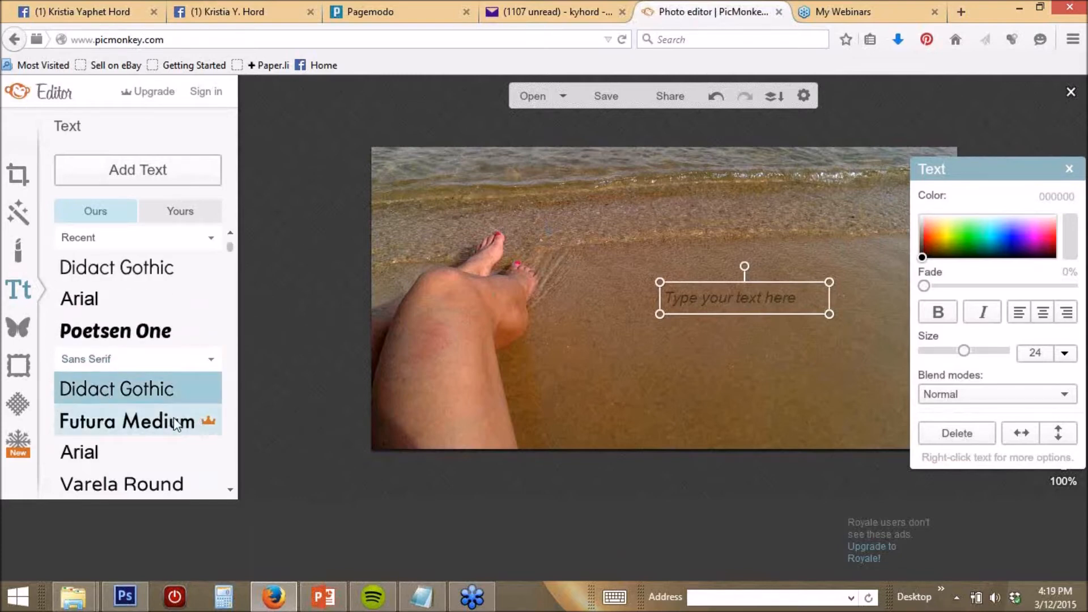
drag(788, 310, 821, 374)
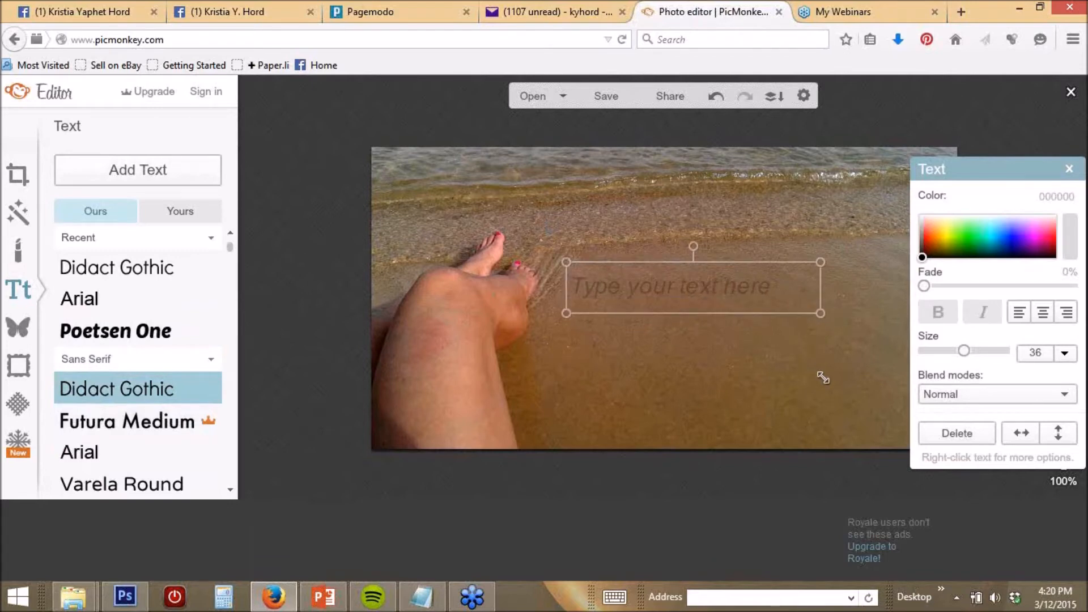
Enter the headline "Get Your Summer Body Ready!" in the text box.
click(771, 288)
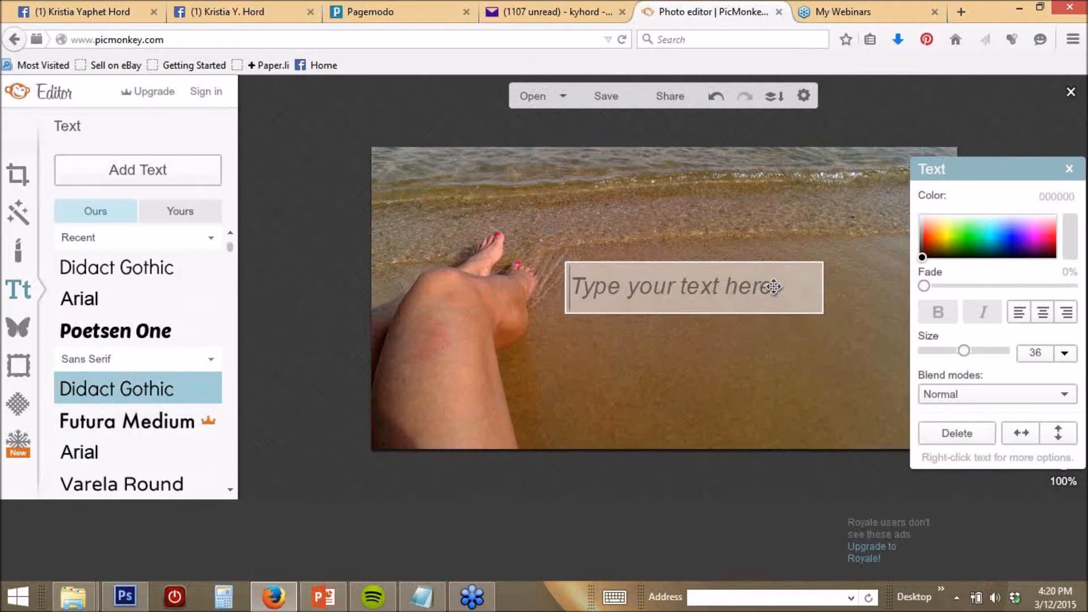
text(Get)
key(Caps_Lock)
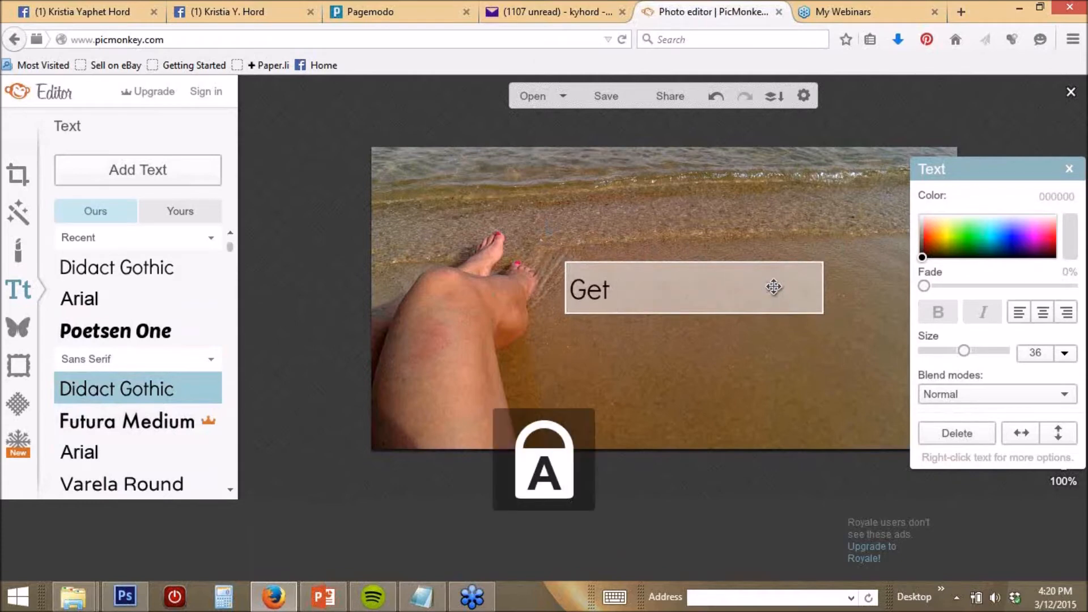
text(Y)
key(Caps_Lock)
text(our )
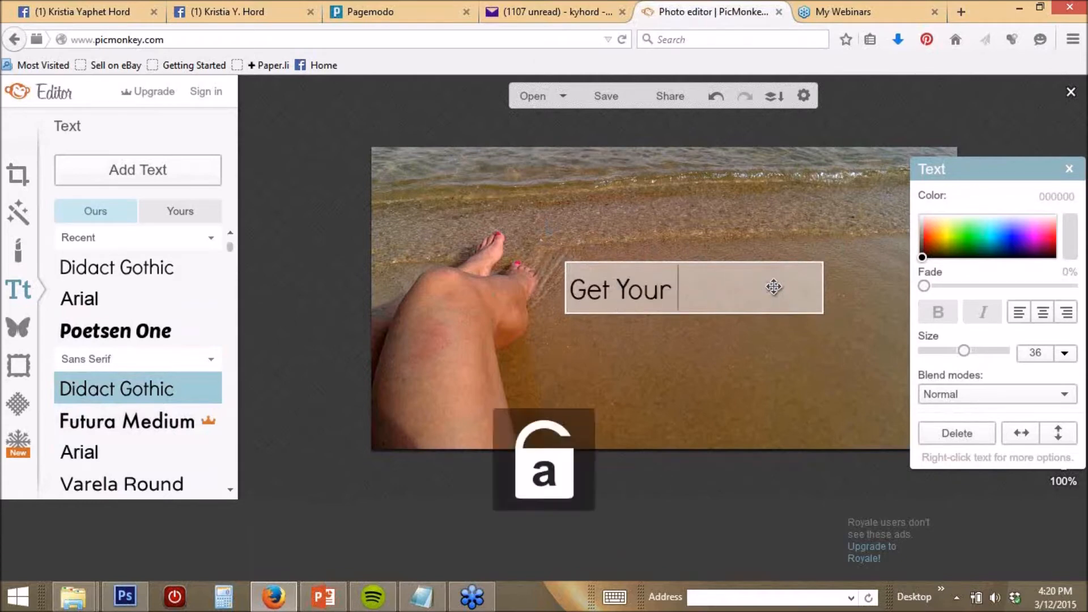
text(Summere Body)
key(BackSpace)
key(BackSpace)
key(BackSpace)
key(BackSpace)
key(BackSpace)
key(BackSpace)
text(Body)
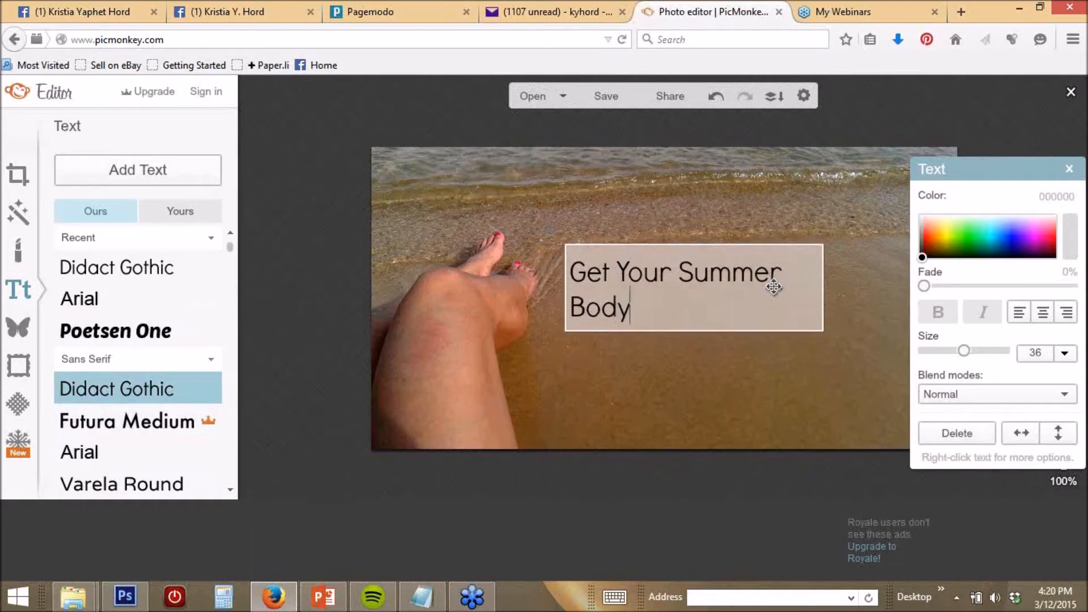
text( Ready)
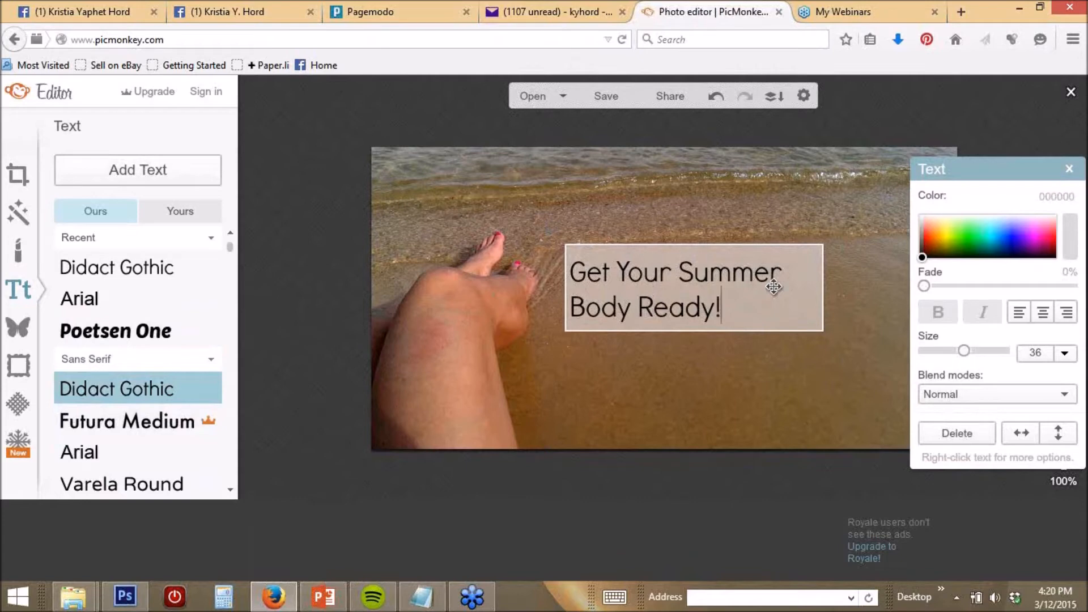
text(!)
Add "21 Day Online Fitness Coaching" on a new line below the headline and center all the text.
key(Return)
text(21)
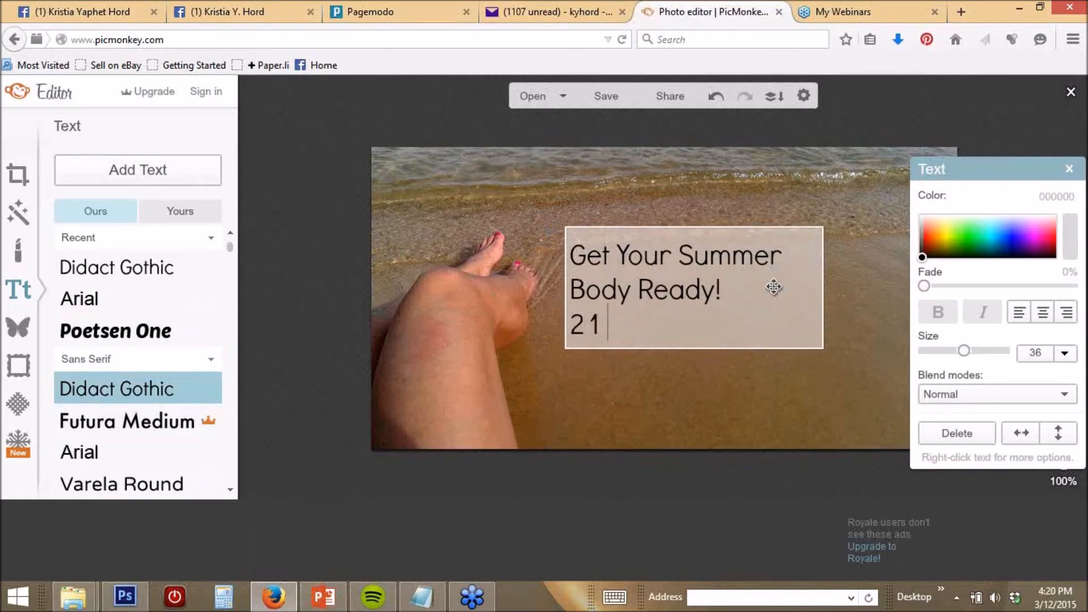
text( d)
key(BackSpace)
text(Day Online)
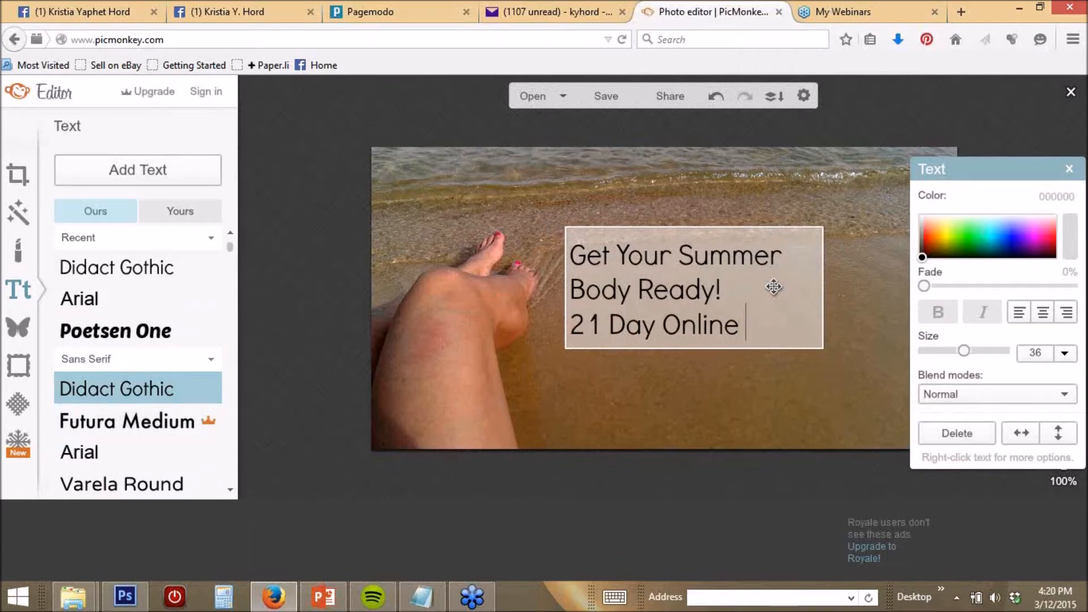
text( Fitness)
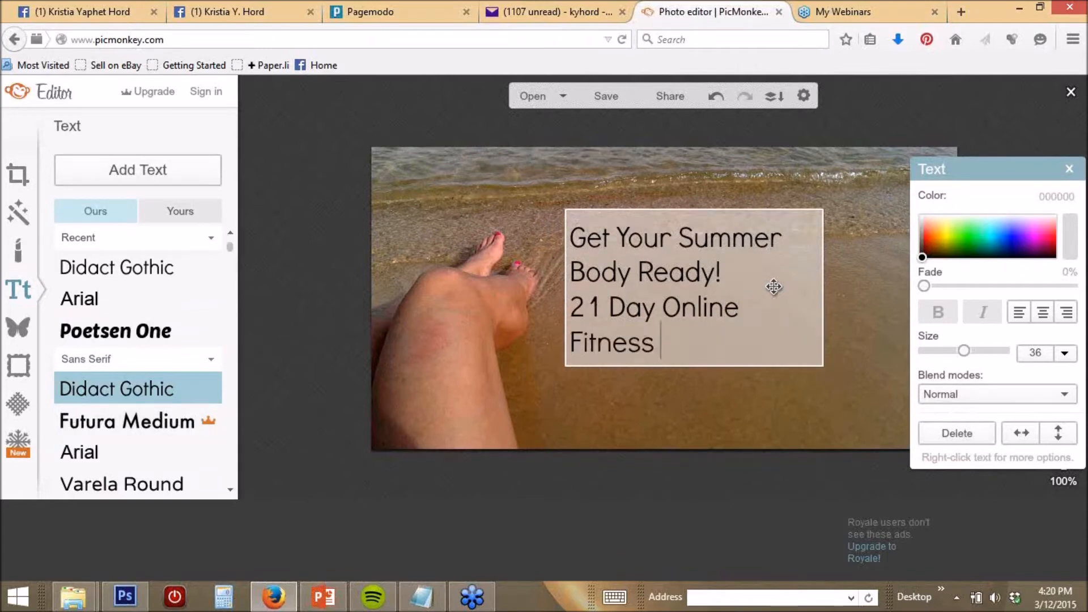
text( Coaching)
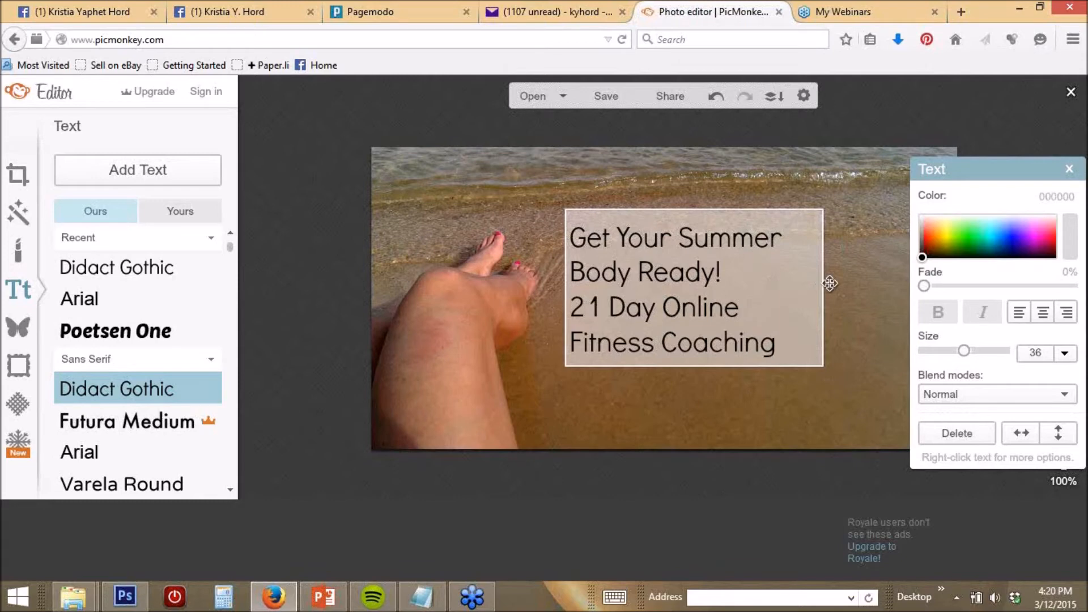
click(1042, 313)
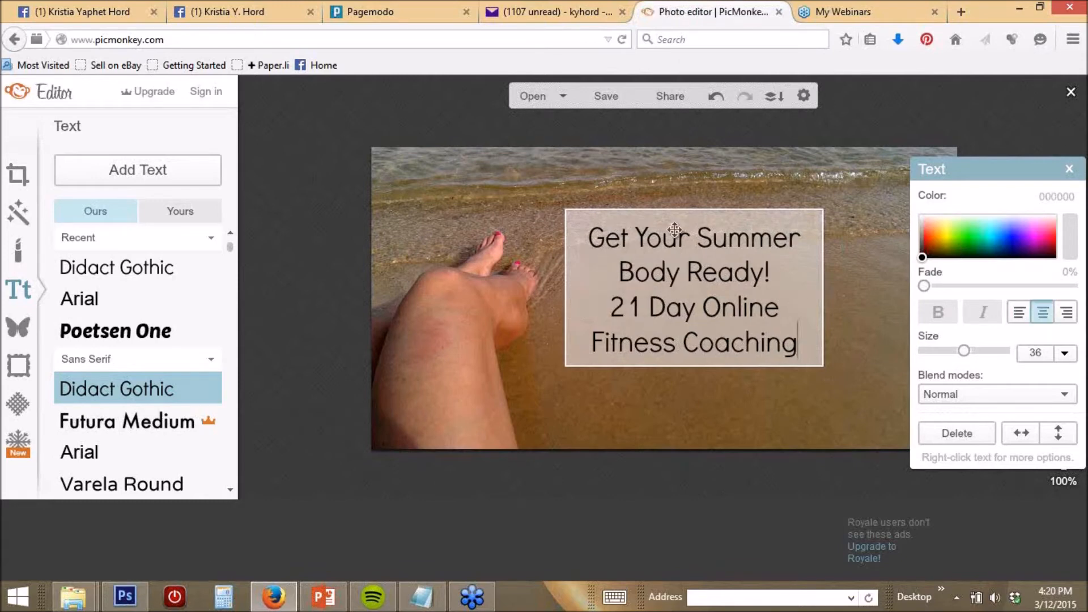
drag(687, 273, 701, 311)
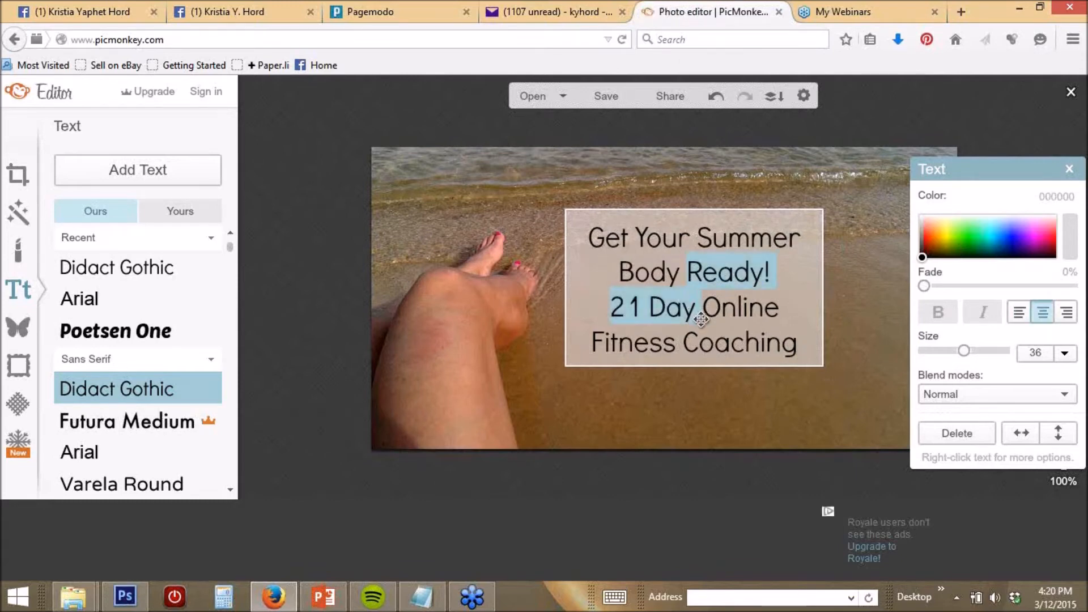
click(716, 218)
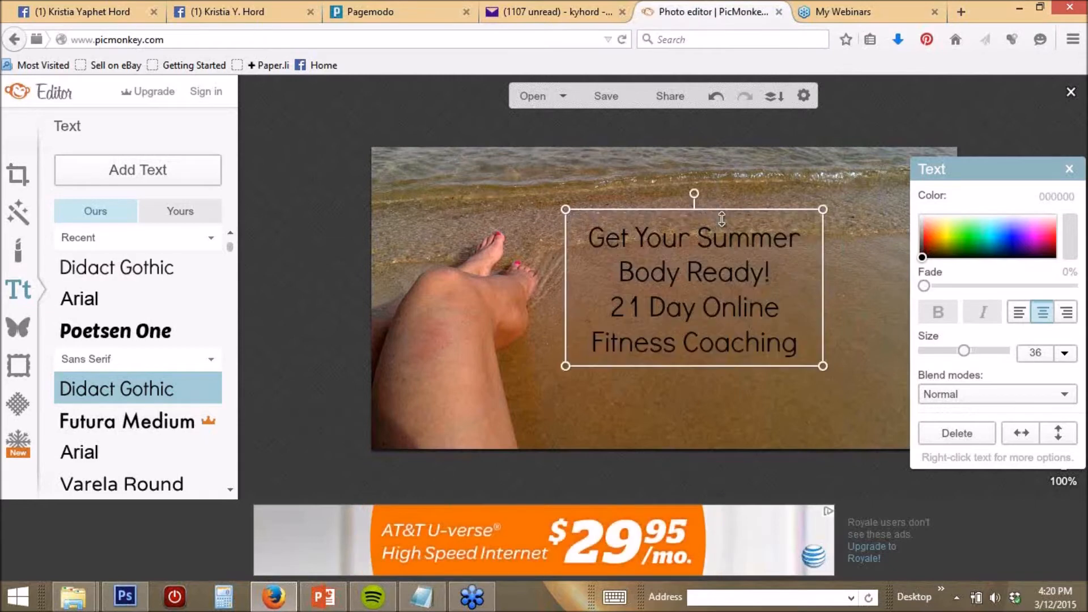
double_click(568, 224)
drag(568, 224, 617, 260)
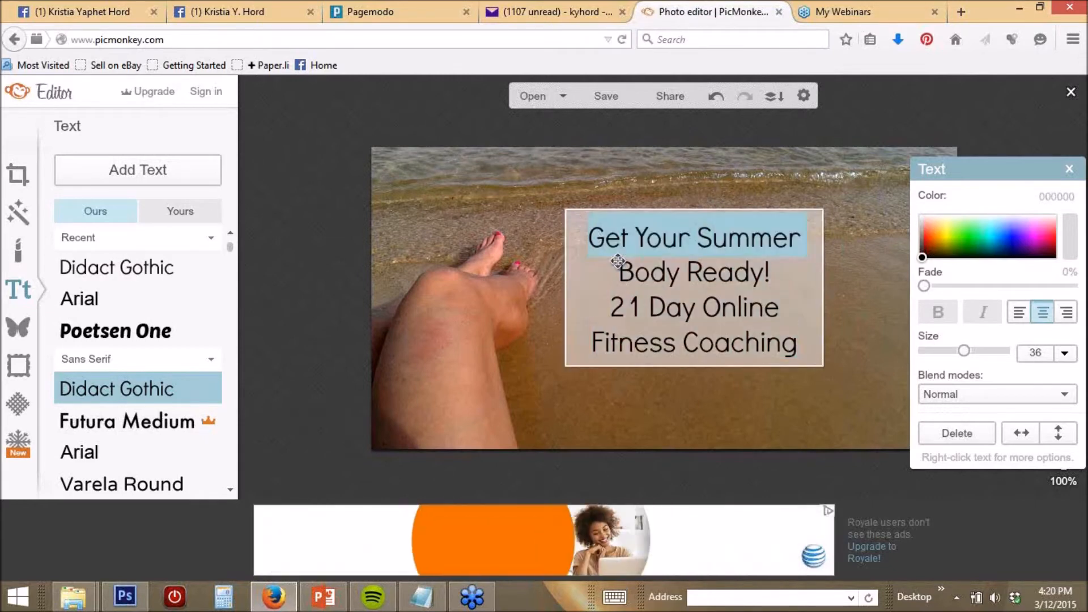
click(624, 215)
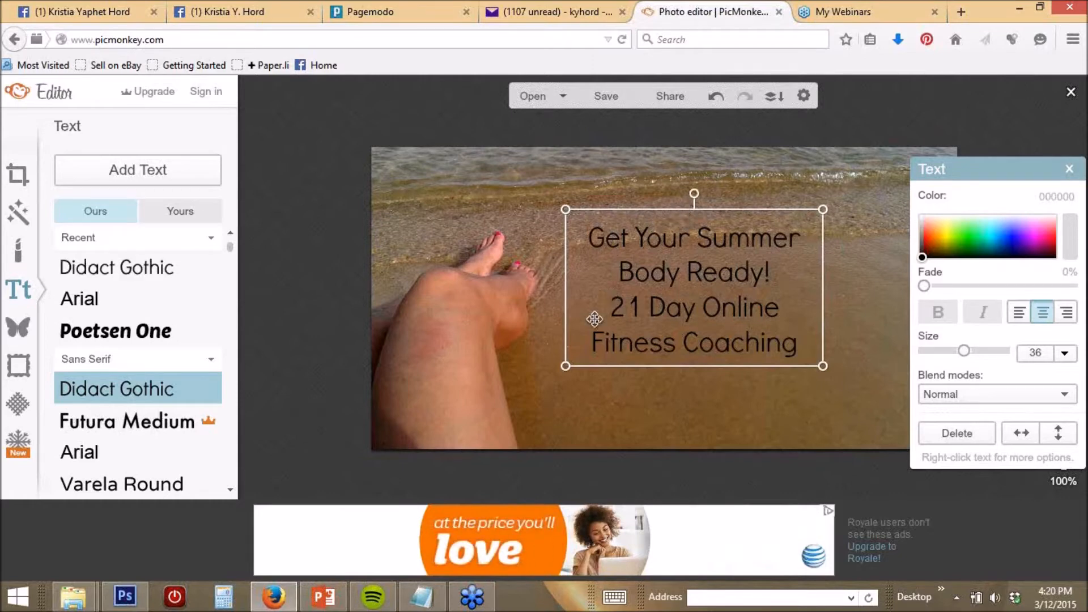
Move the text block lower on the sand and enlarge it to size 46, leaving it beside the legs.
drag(590, 344, 596, 386)
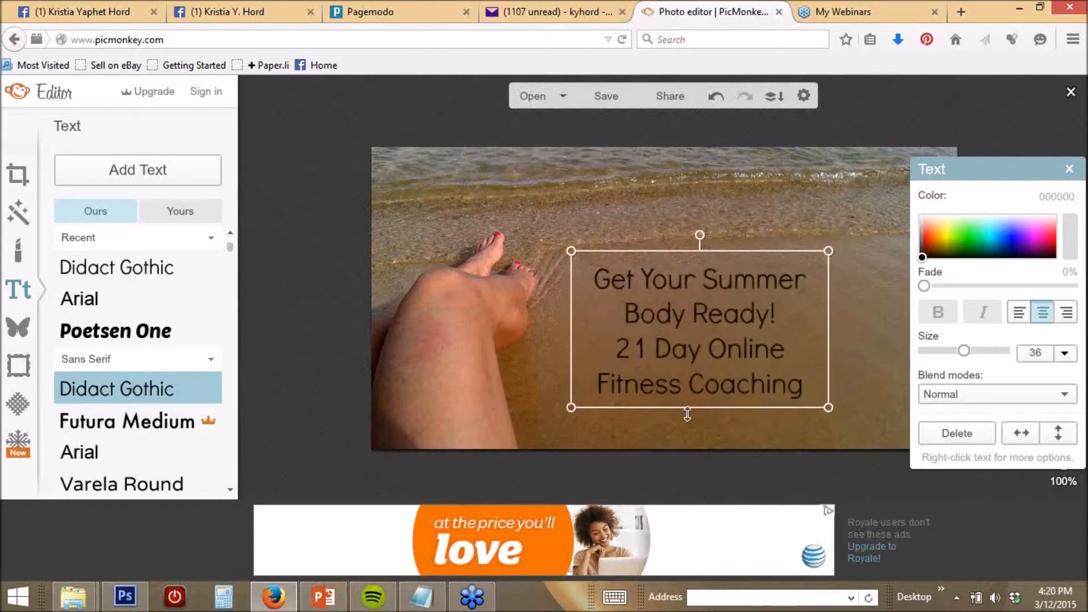
drag(830, 408, 946, 445)
drag(770, 377, 794, 371)
click(896, 191)
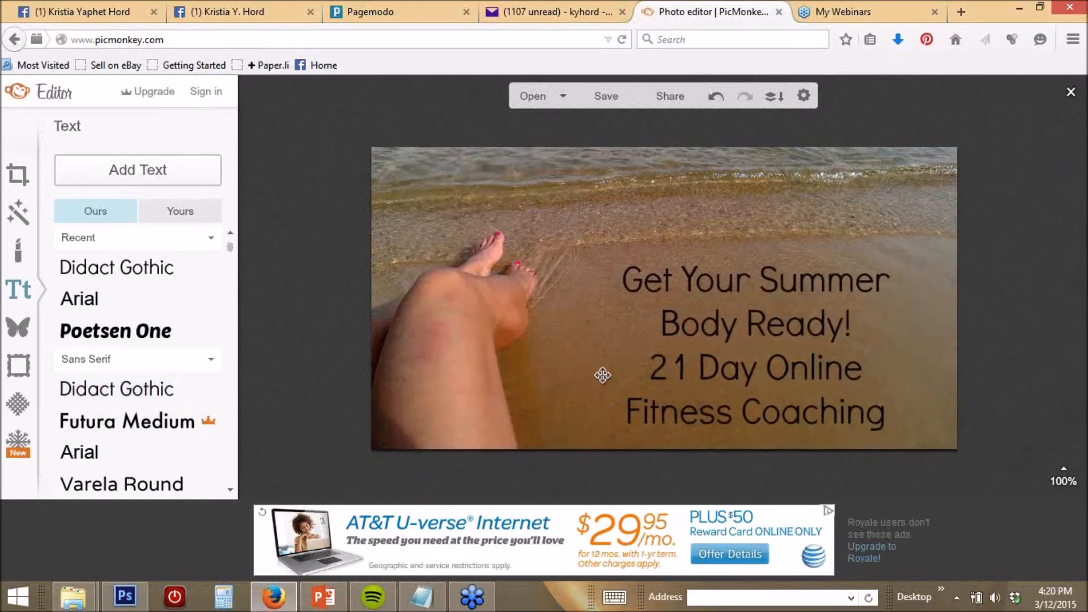
Change the text block's font to Poetsen One and its blend mode to Overlay.
click(710, 379)
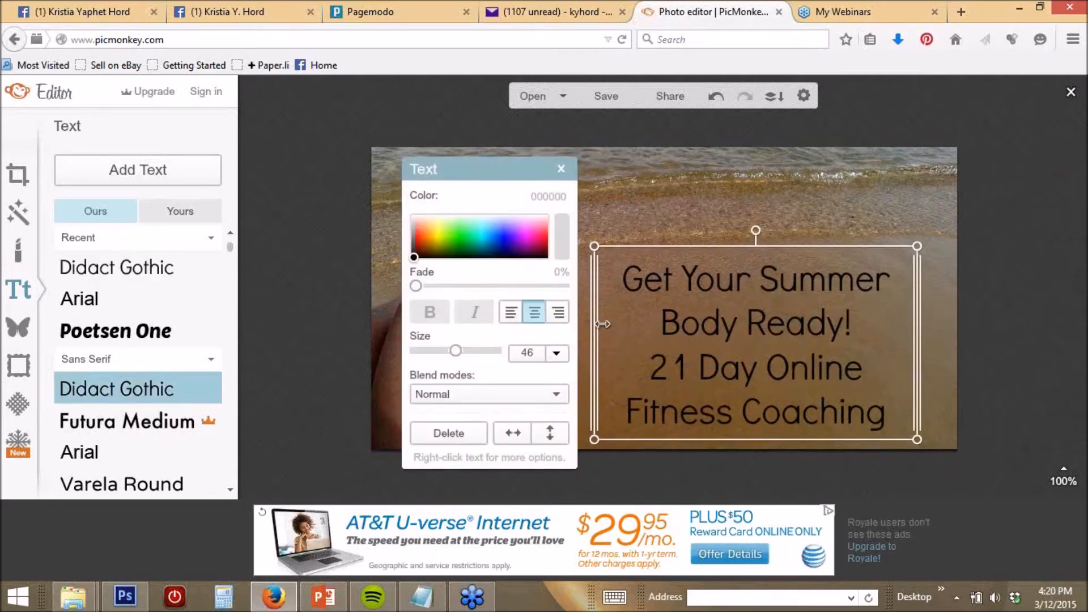
click(140, 335)
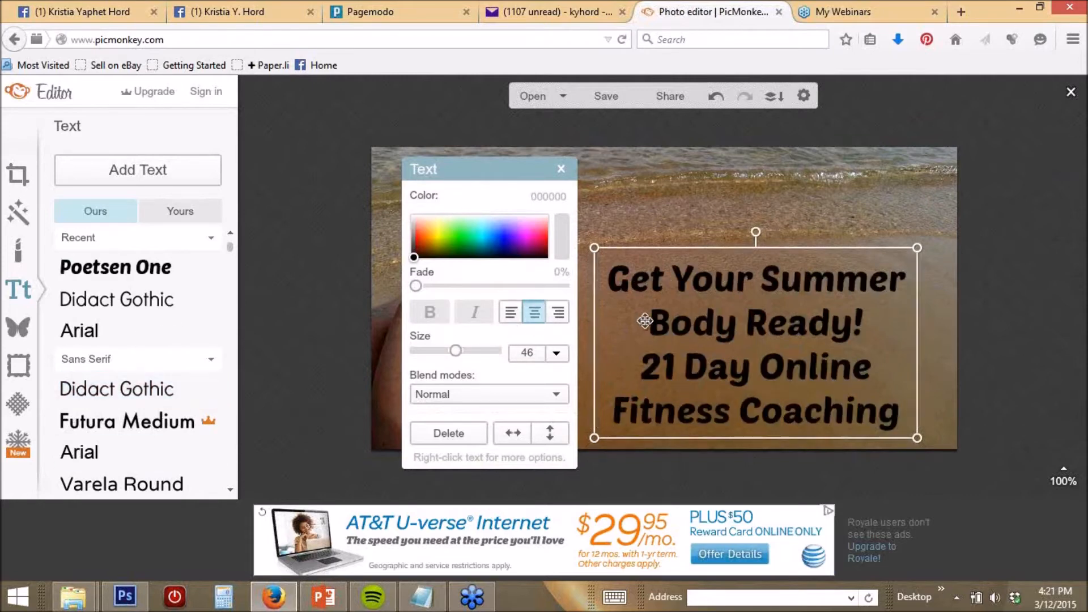
click(457, 396)
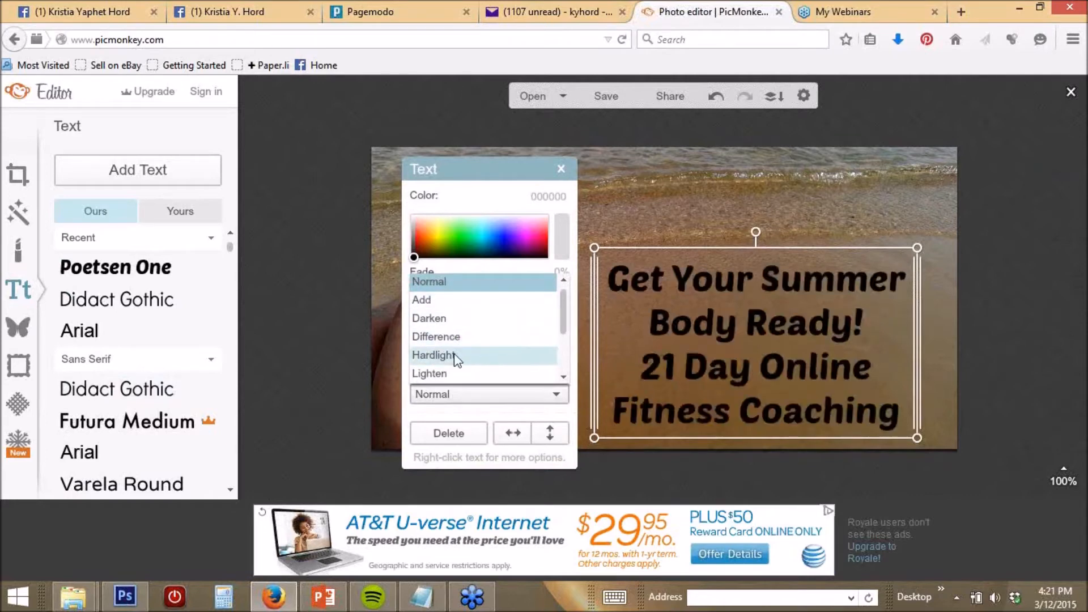
scroll(566, 326, down, 2)
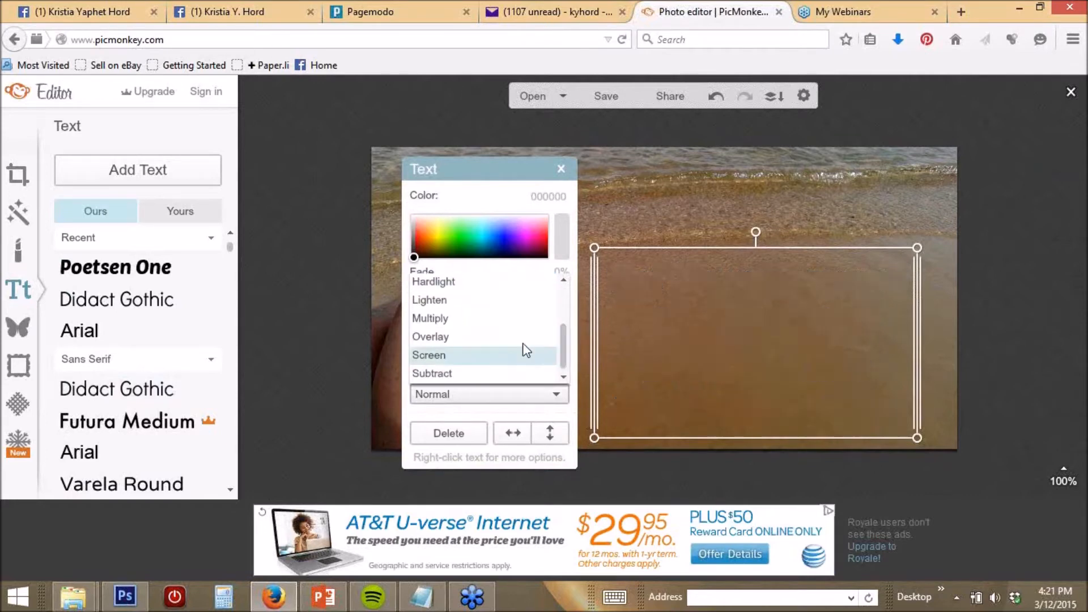
click(445, 337)
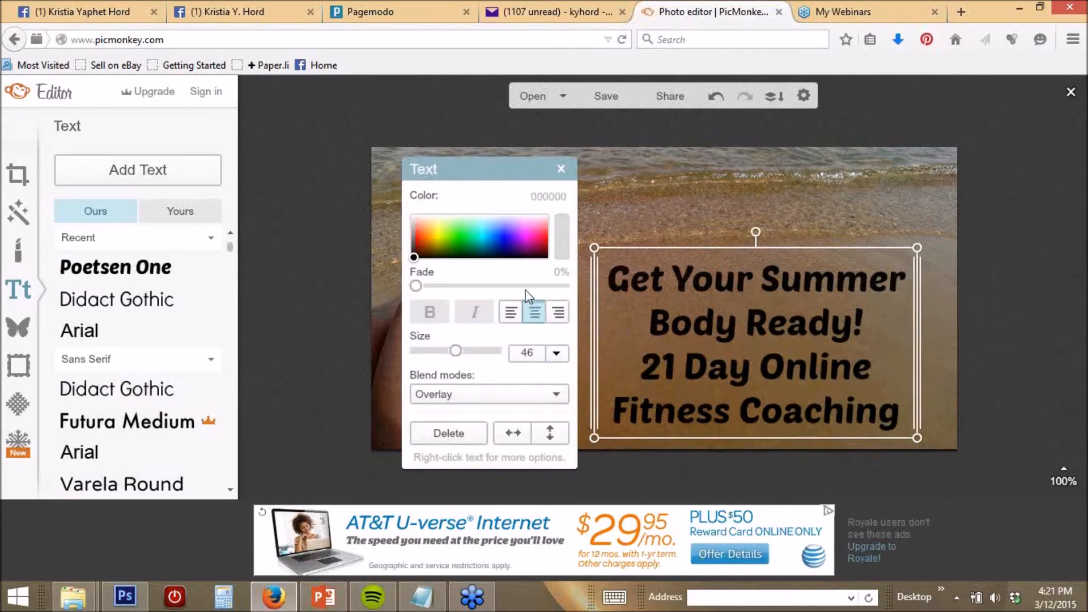
click(696, 220)
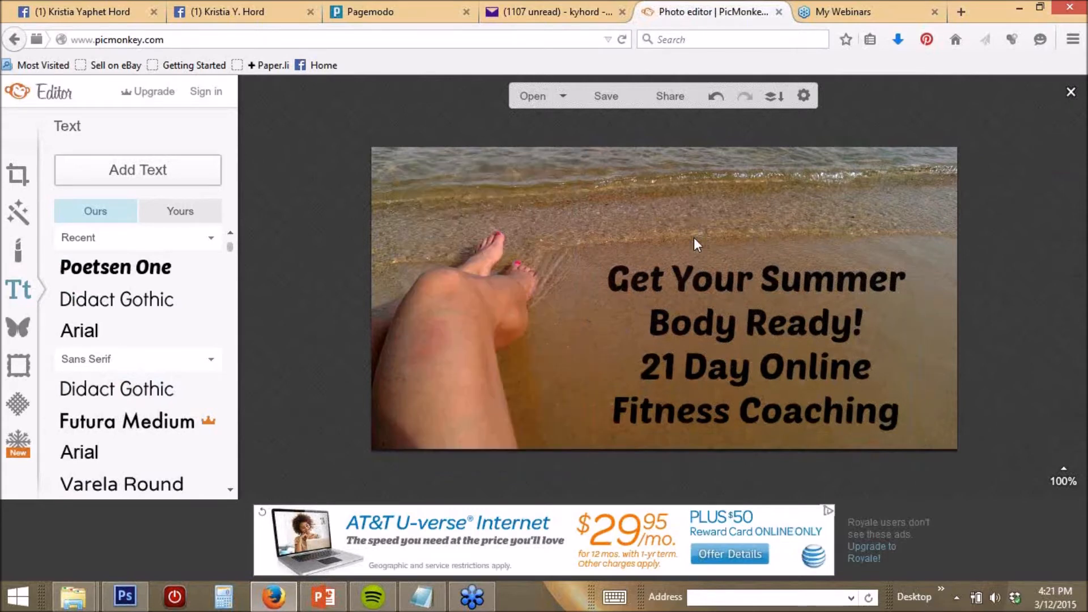
Try the Screen blend mode on the text block and restore Overlay.
drag(696, 342, 707, 333)
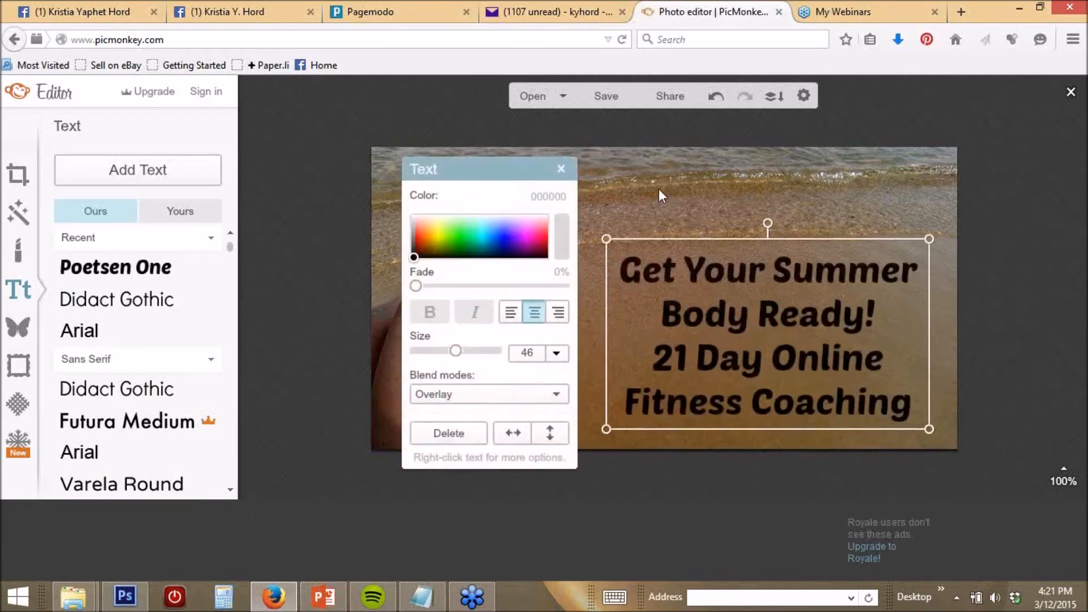
click(558, 398)
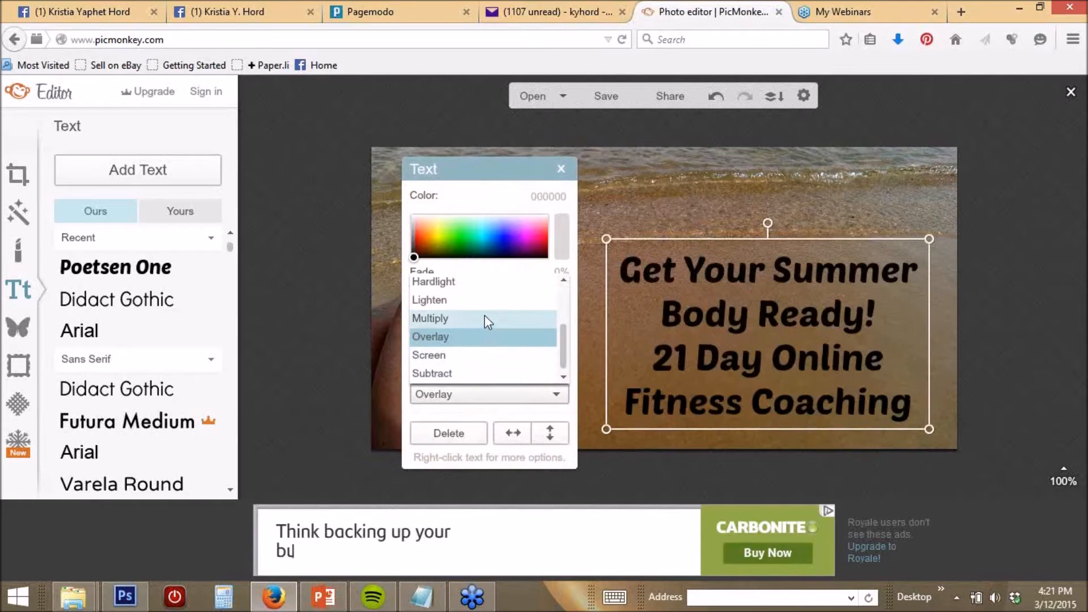
click(476, 356)
click(474, 393)
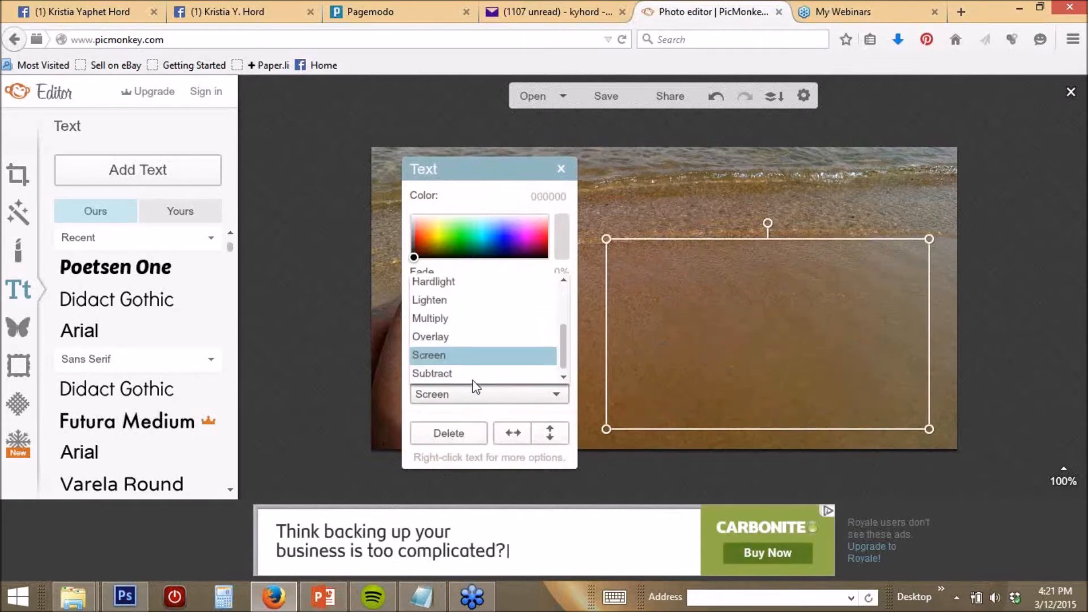
click(463, 341)
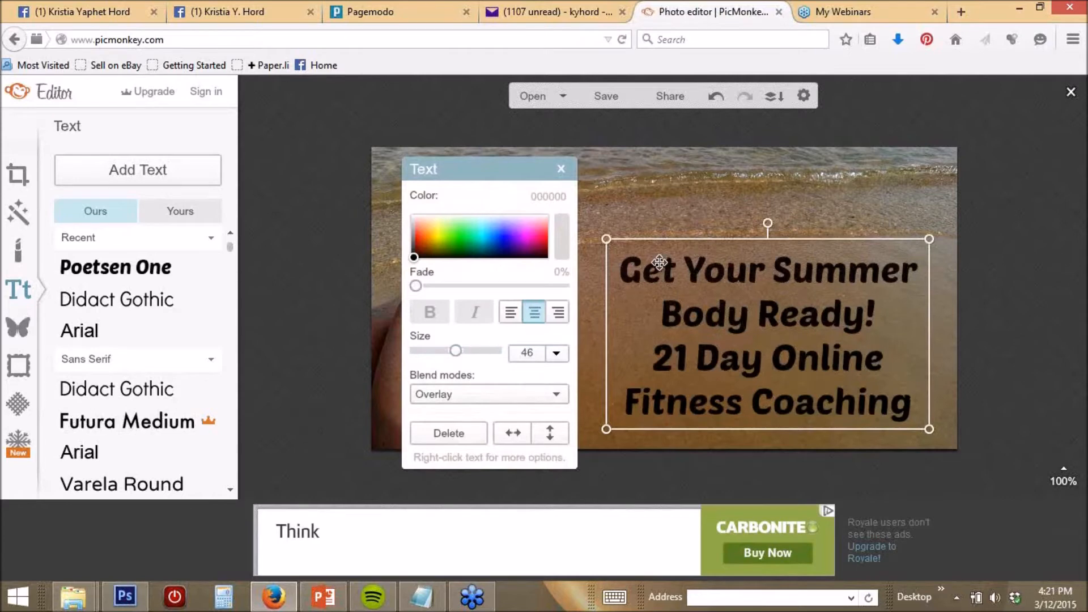
click(685, 207)
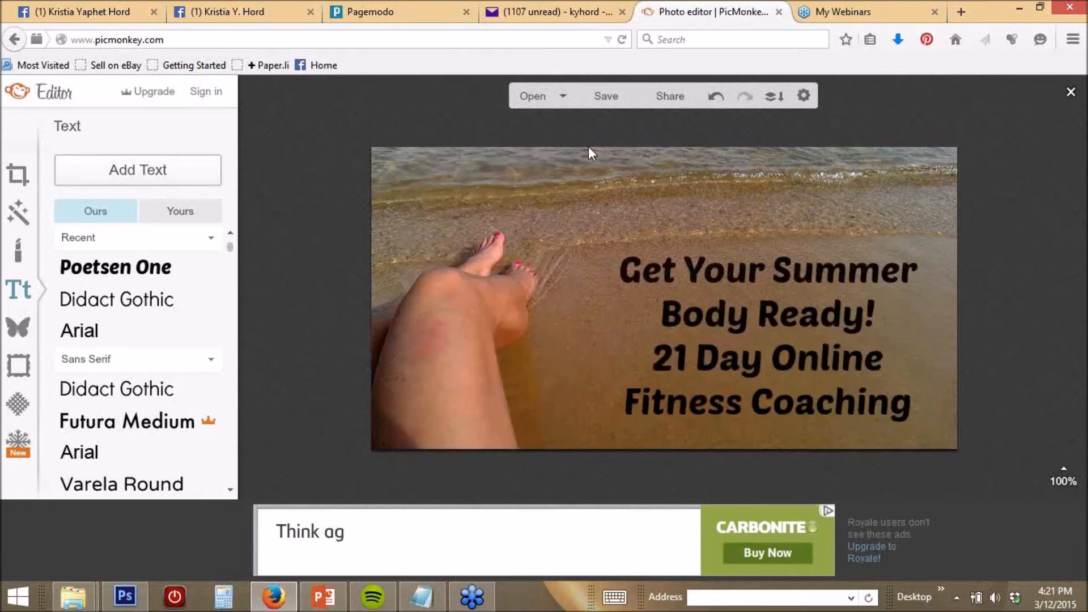
Position the text block near the photo's lower-right corner, over the sand.
click(740, 384)
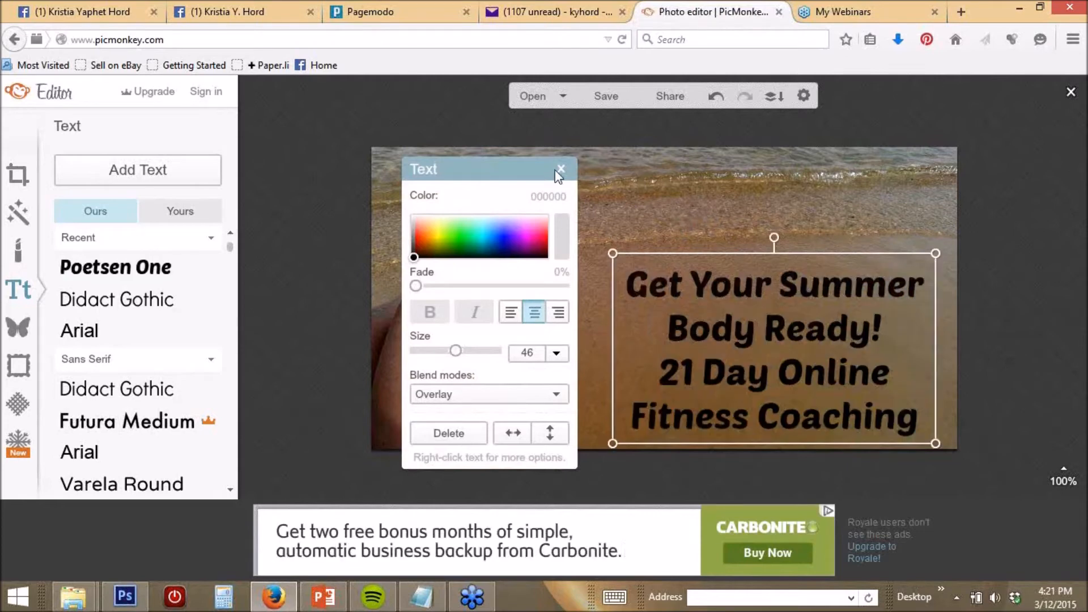
click(668, 168)
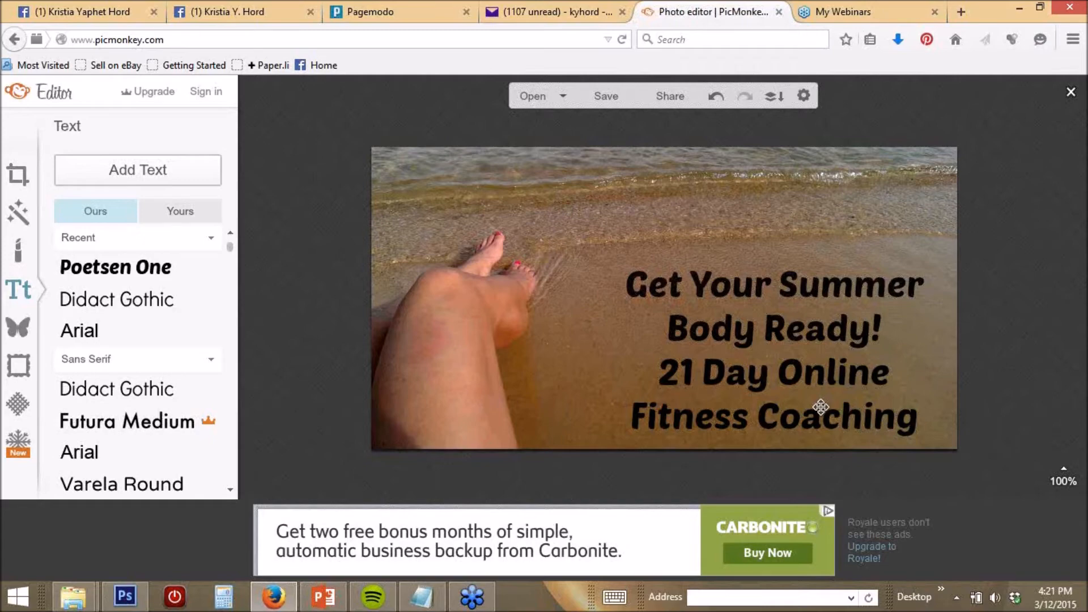
Start saving the finished image to the computer as a .jpg at Pierce quality.
click(601, 93)
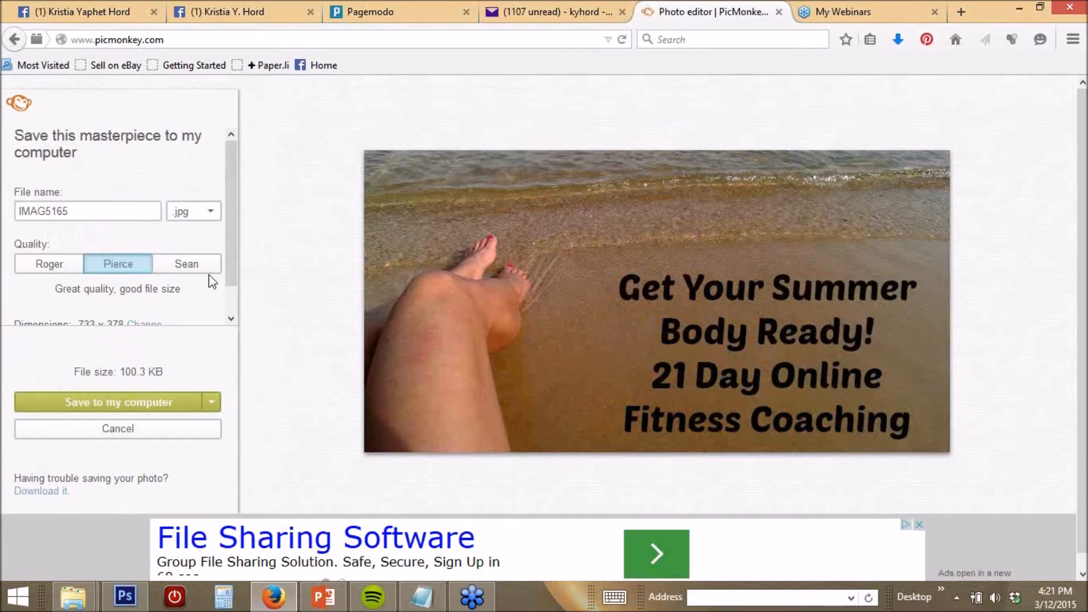
drag(228, 258, 227, 284)
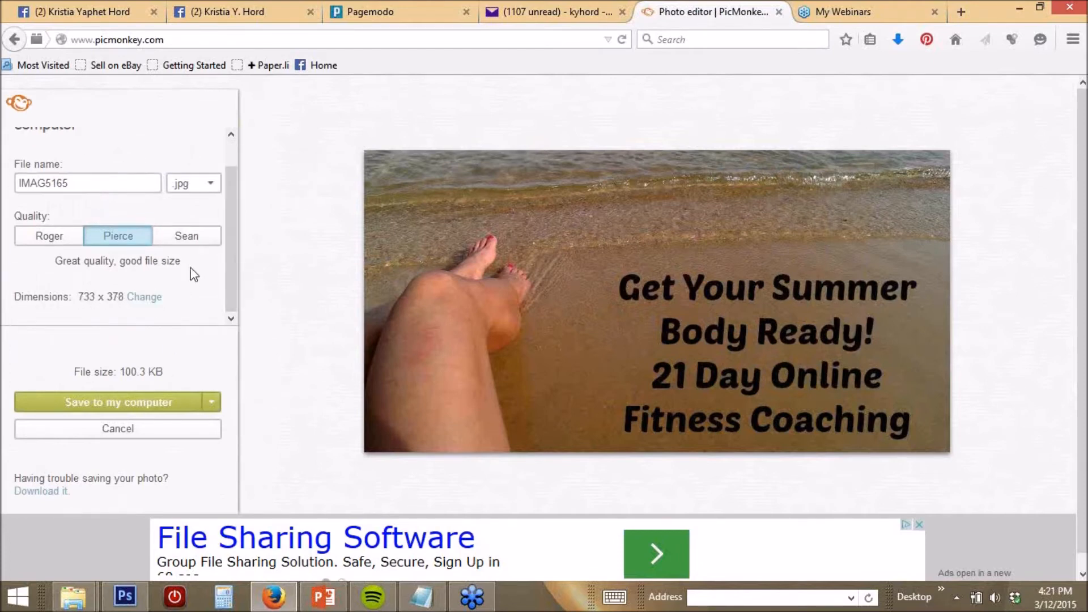
scroll(233, 265, up, 1)
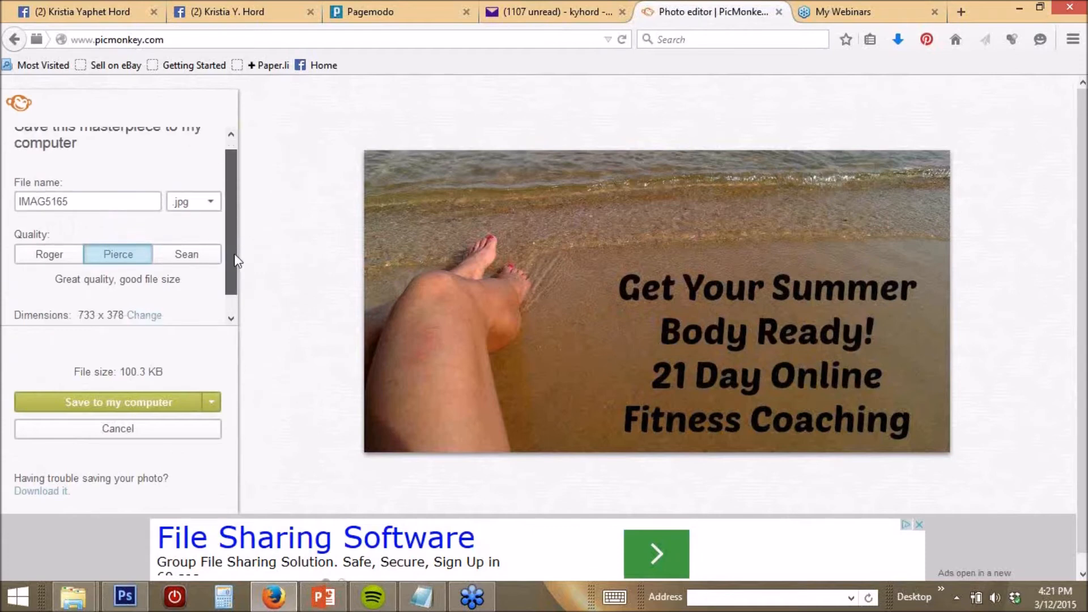
scroll(234, 254, down, 1)
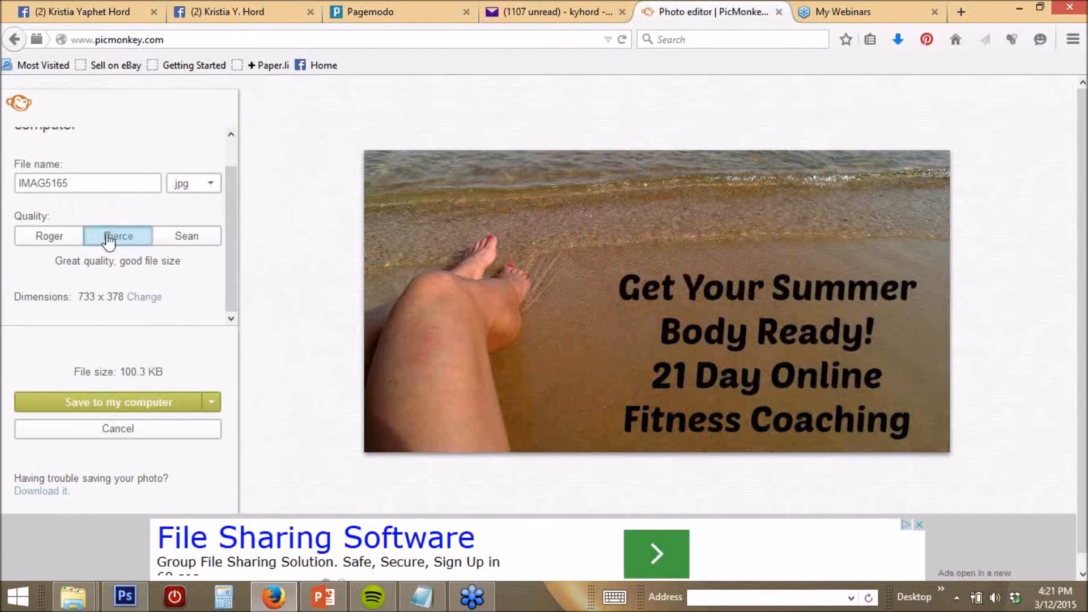
click(87, 403)
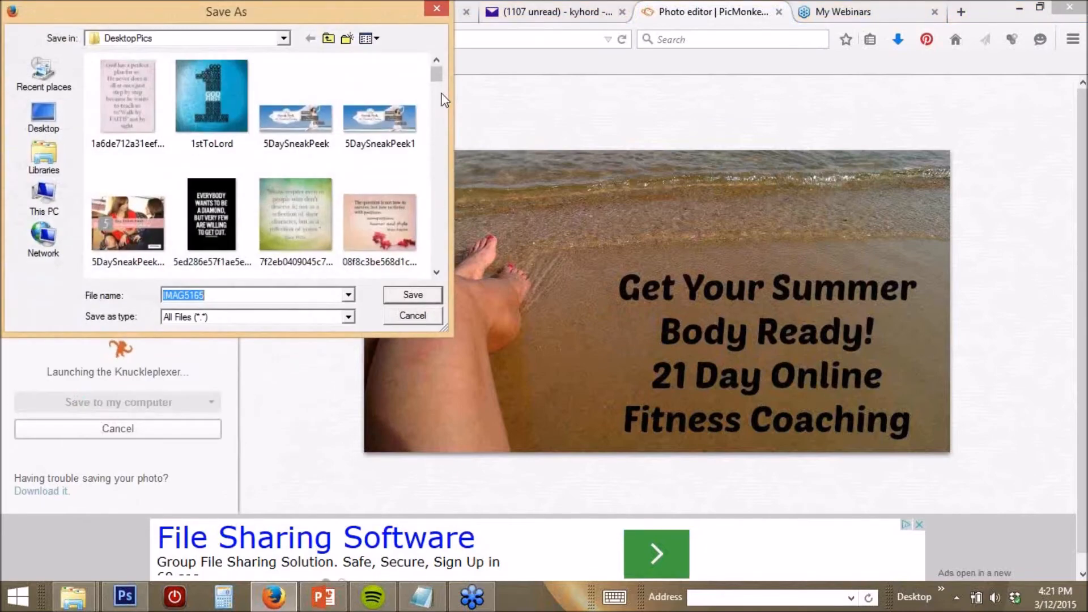
Try to save the image in the DesktopPics folder under the file name a.FBoffer.
drag(437, 73, 444, 208)
scroll(259, 206, up, 10)
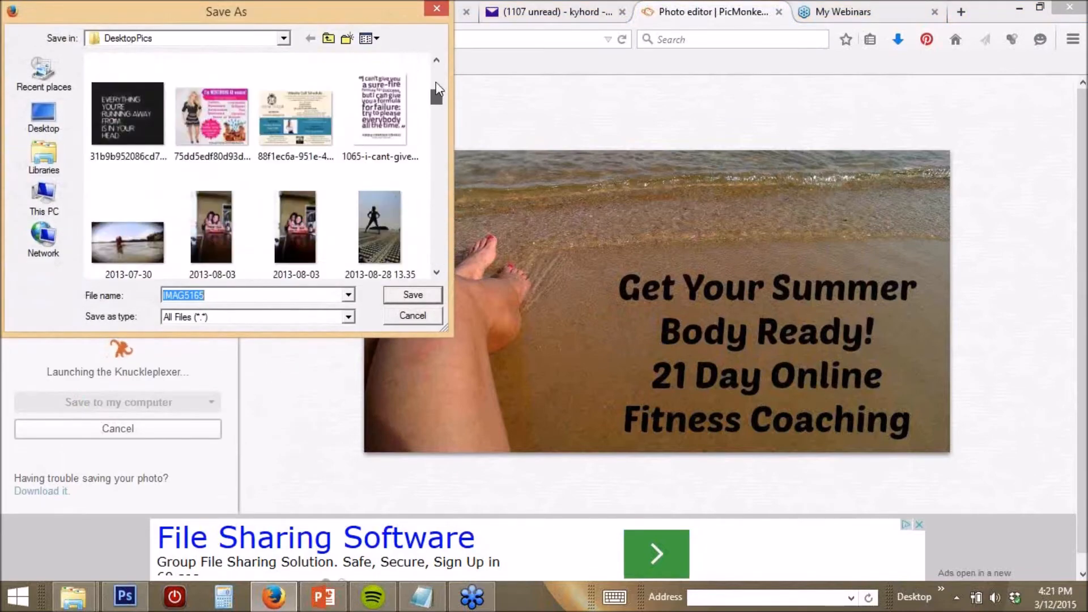
text(a)
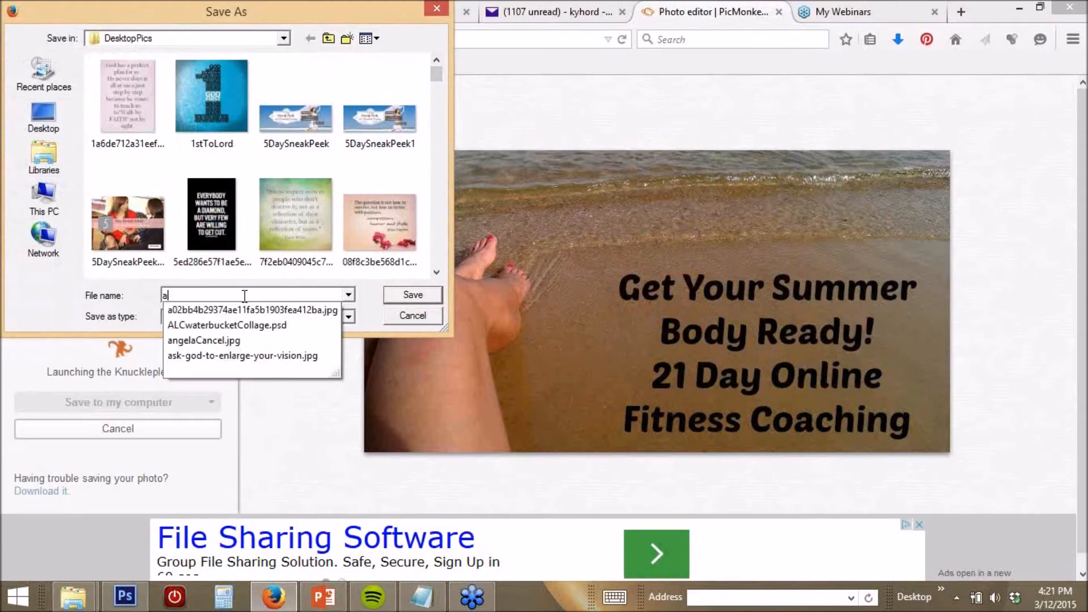
text(.FBoffer)
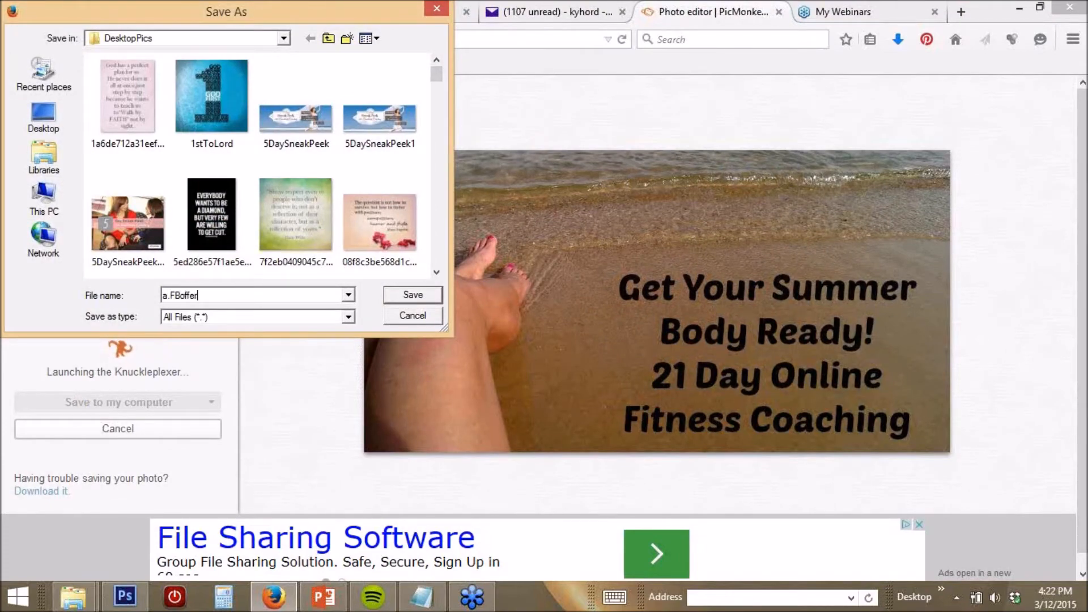
key(Return)
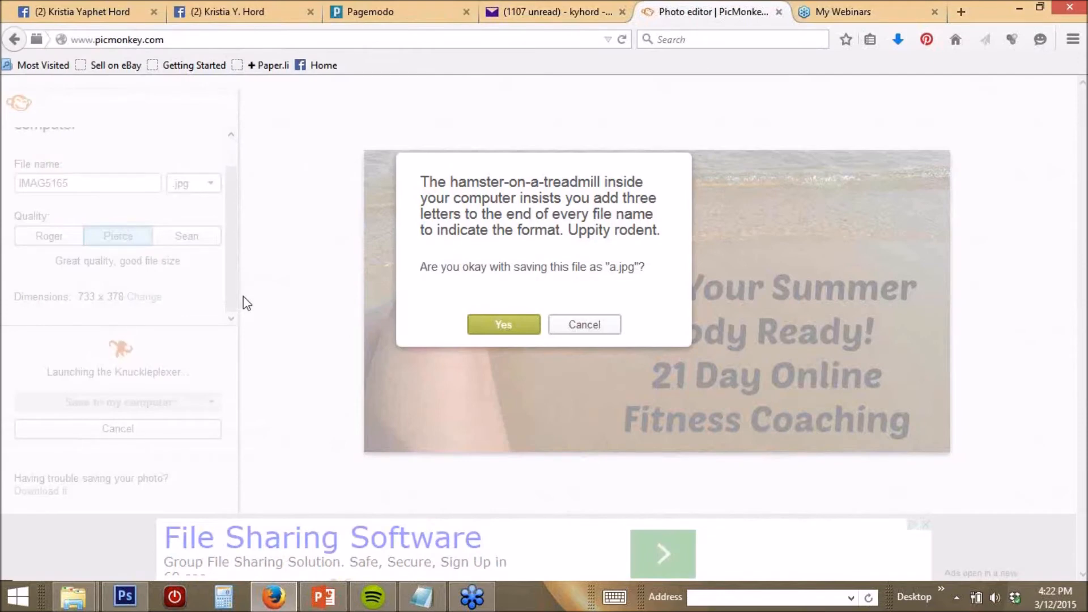
Accept the added .jpg extension and save the image in DesktopPics as aFBoffer.
click(481, 328)
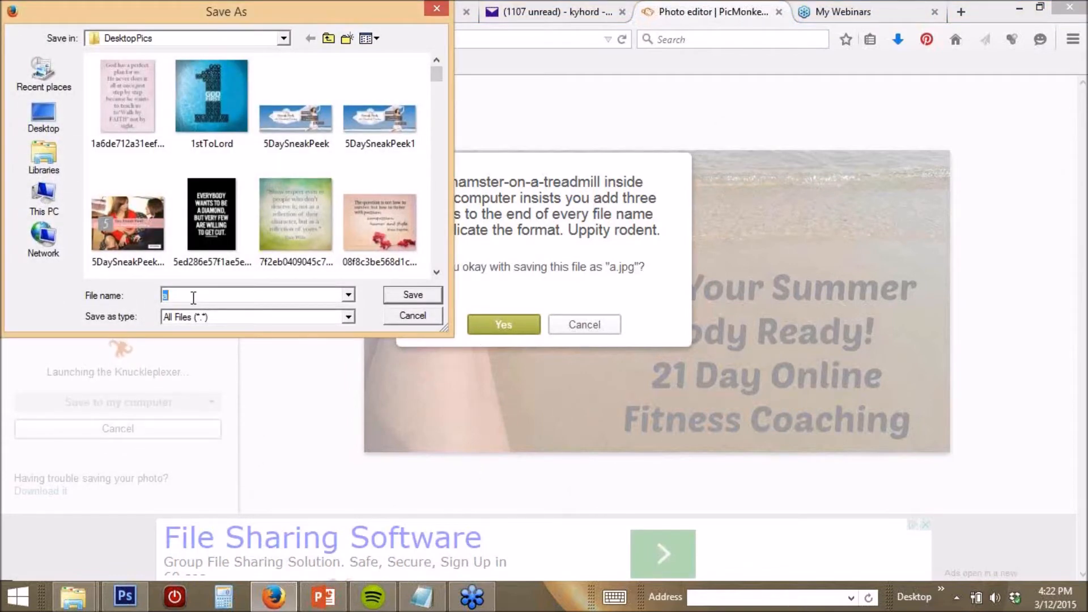
text(aFBoffer)
key(Return)
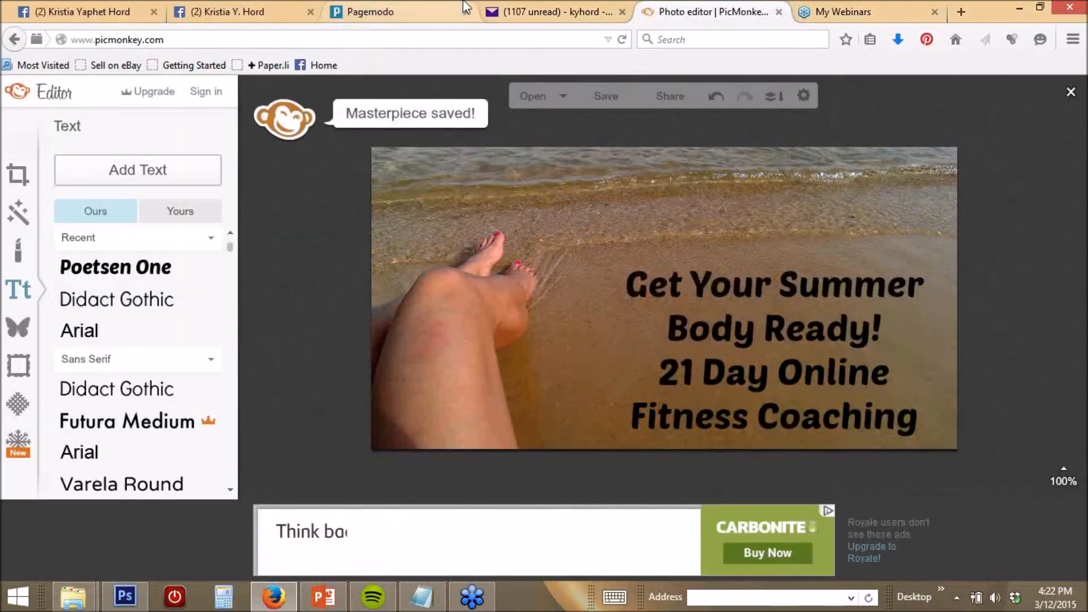
Switch to the Facebook page and start creating a new offer from its timeline.
click(232, 6)
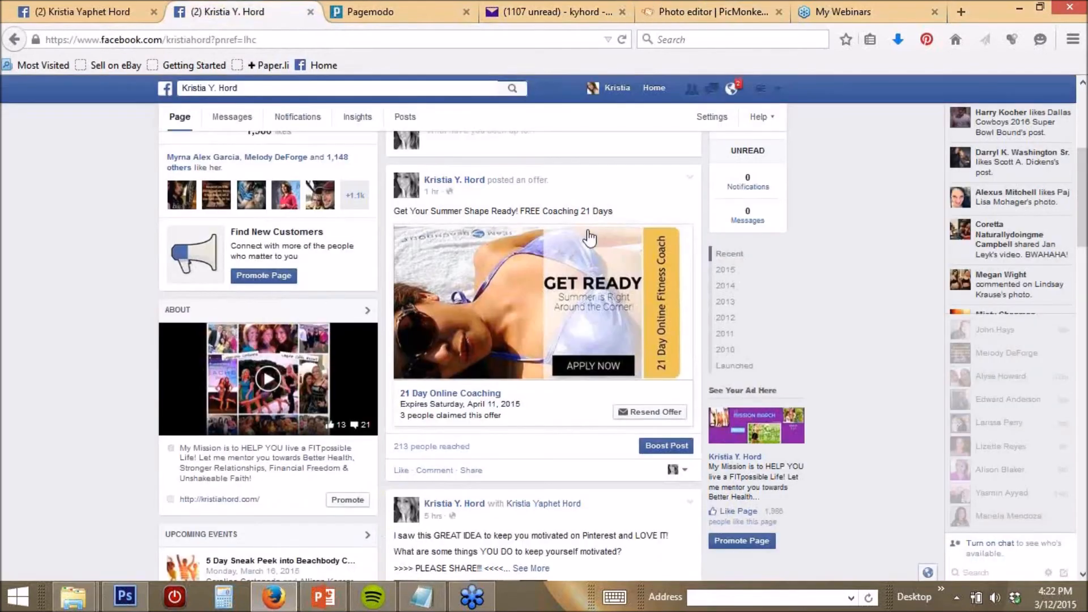
scroll(589, 241, up, 4)
click(550, 320)
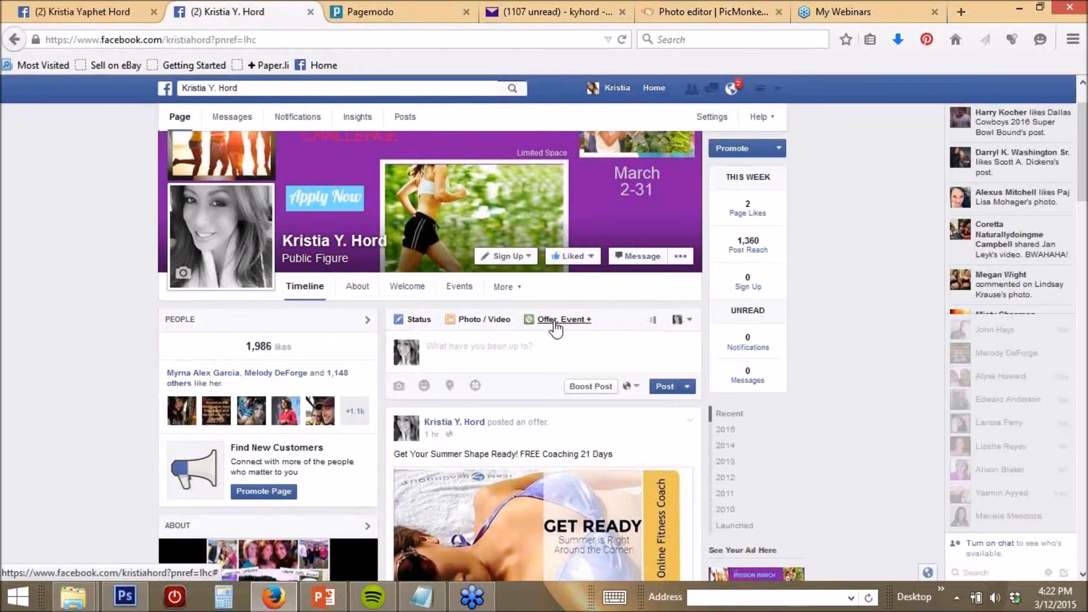
click(419, 344)
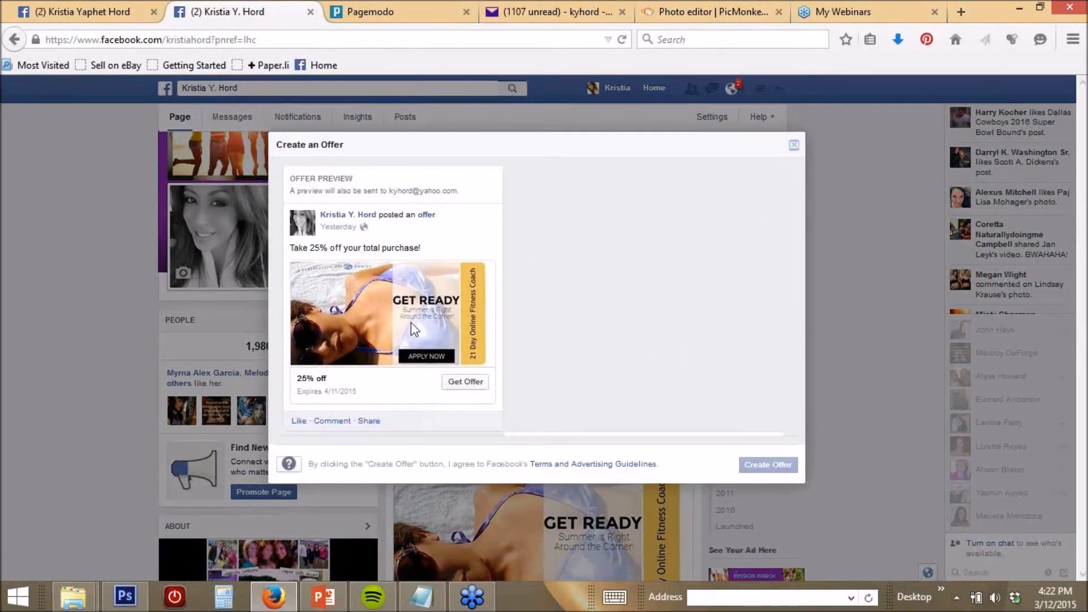
Upload the aFBoffer image from the DesktopPics folder as the offer's image and check it in the offer preview.
drag(790, 274, 803, 393)
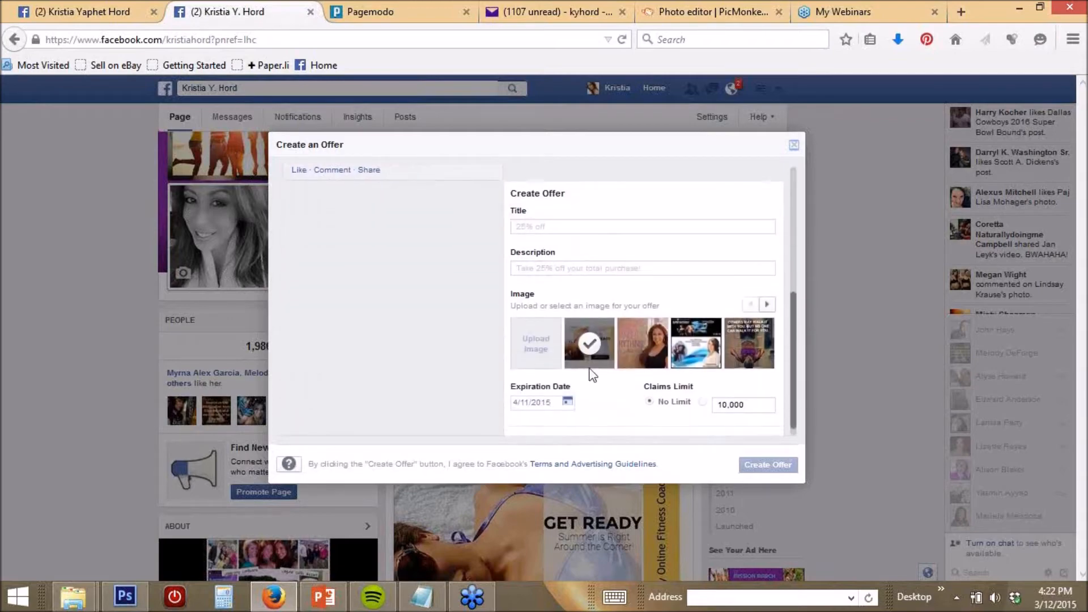
click(530, 349)
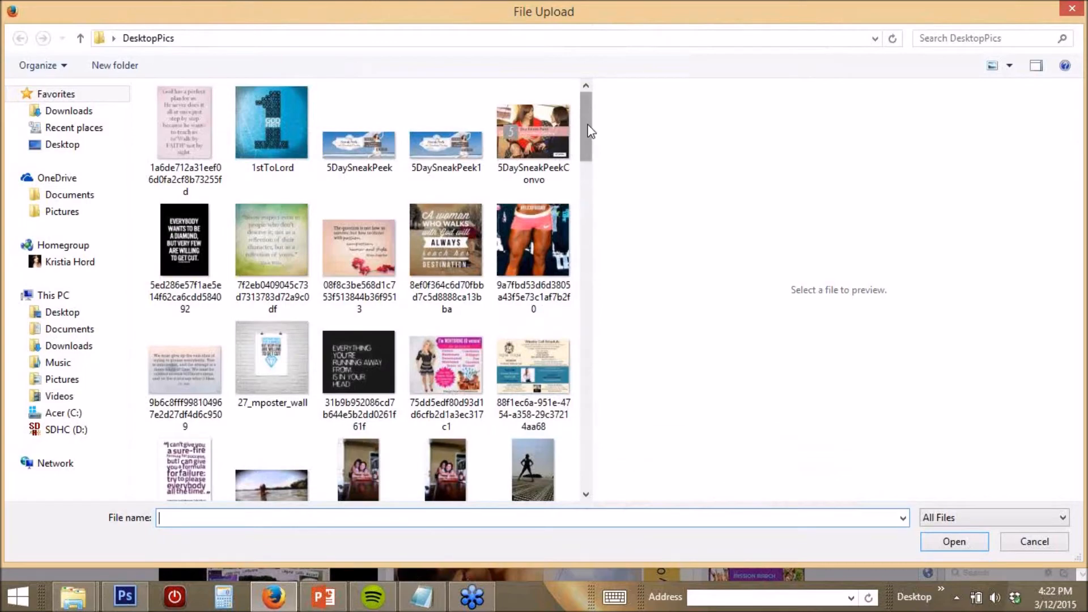
drag(587, 134, 586, 264)
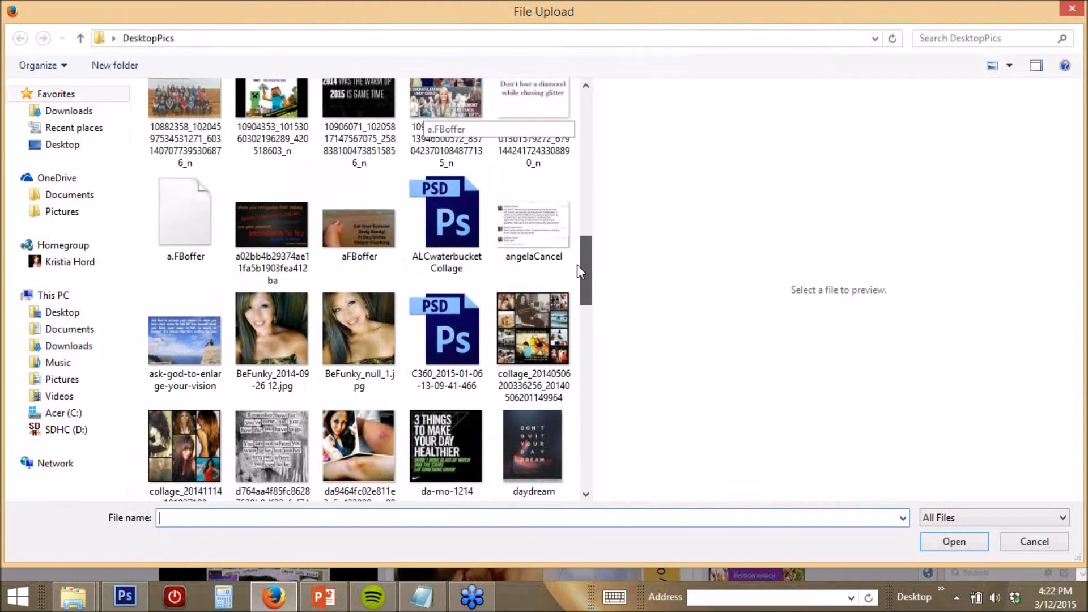
double_click(365, 223)
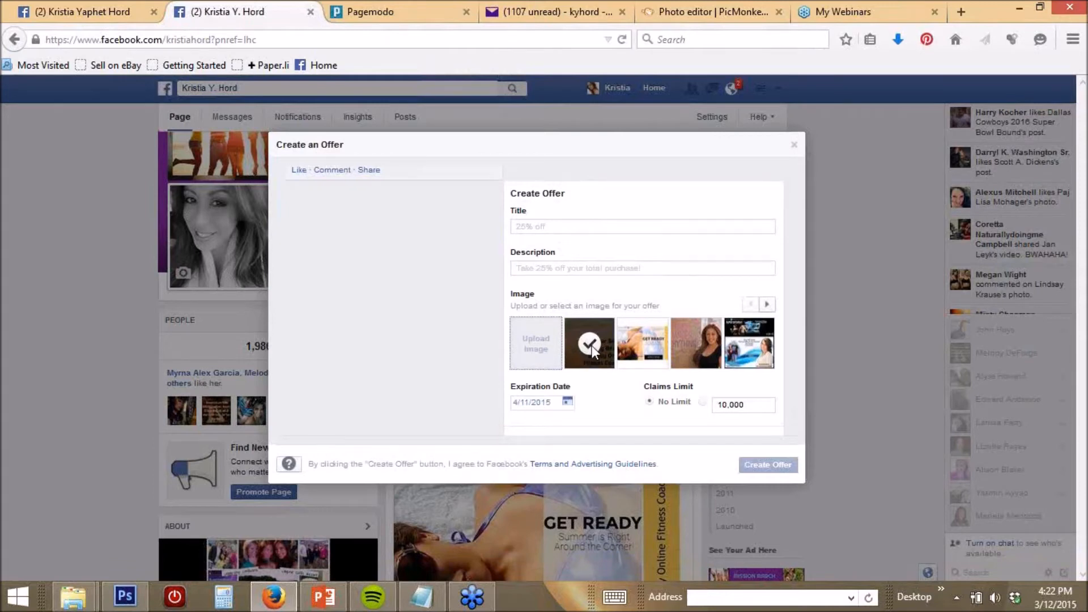
drag(799, 346, 813, 253)
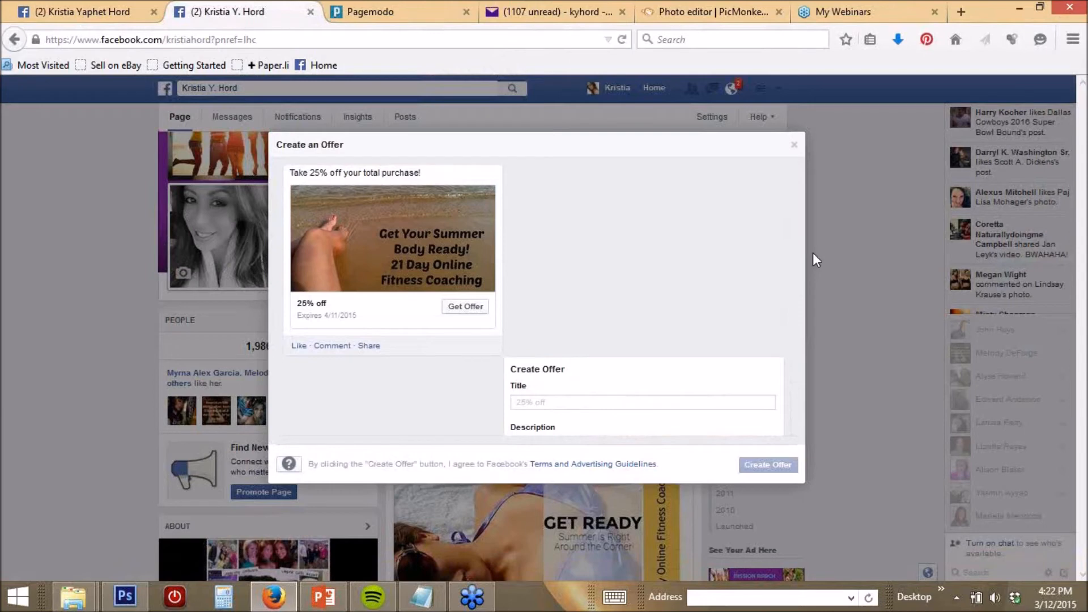
Title the offer "21 Day Online Coaching".
drag(813, 253, 795, 369)
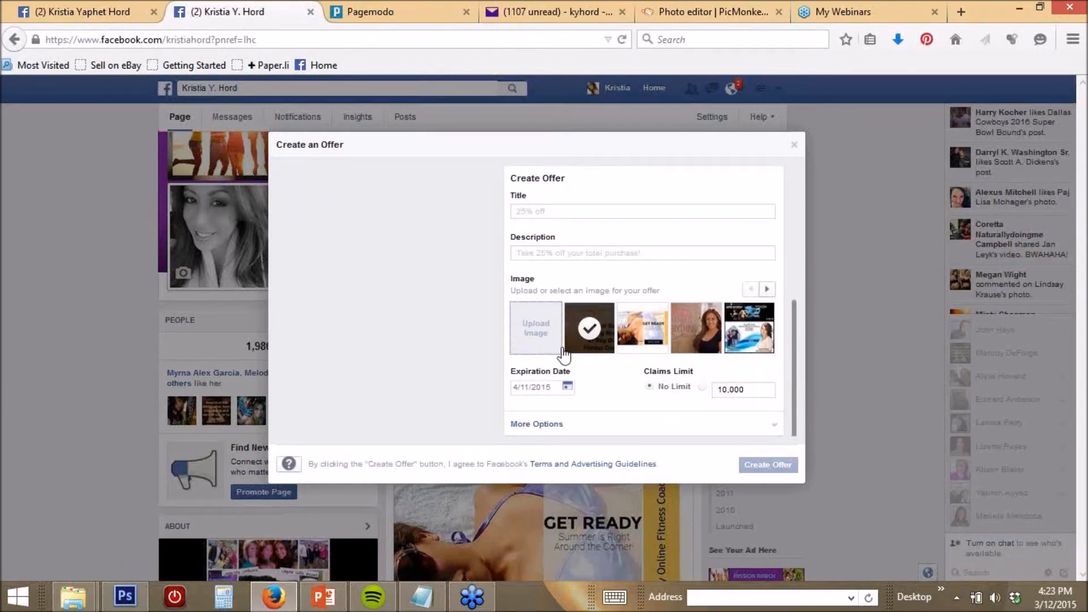
click(555, 211)
text(21 )
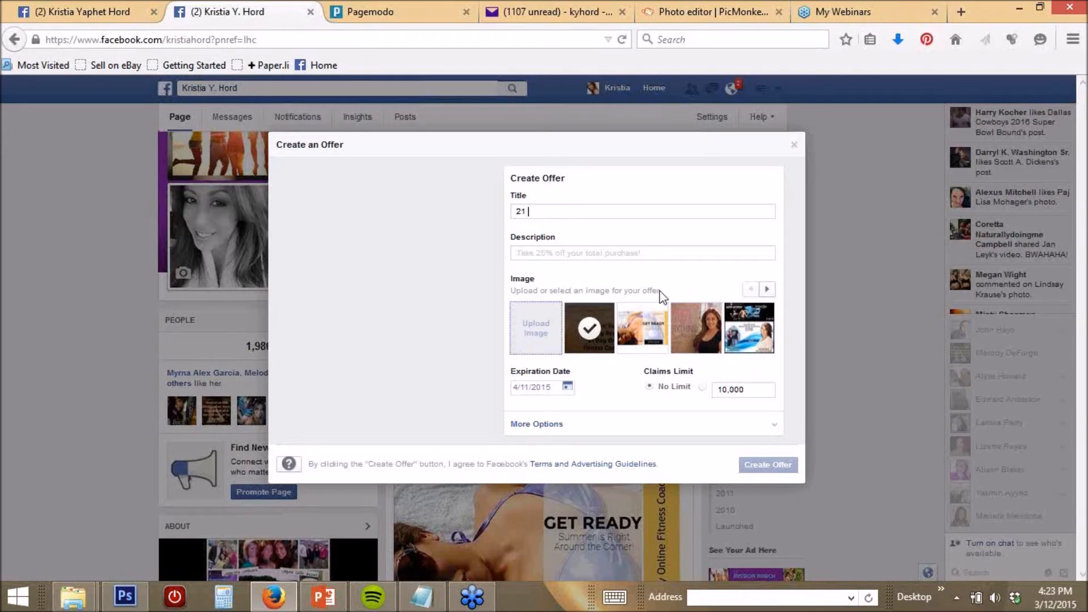
text(Day Online Fitness Coa)
key(BackSpace)
key(BackSpace)
key(BackSpace)
key(BackSpace)
key(BackSpace)
key(BackSpace)
key(BackSpace)
key(BackSpace)
key(BackSpace)
key(BackSpace)
key(BackSpace)
text(Coaching)
Enter "Get Your Summer Body Ready! FREE Online Fitness Coaching" as the offer's description.
key(Tab)
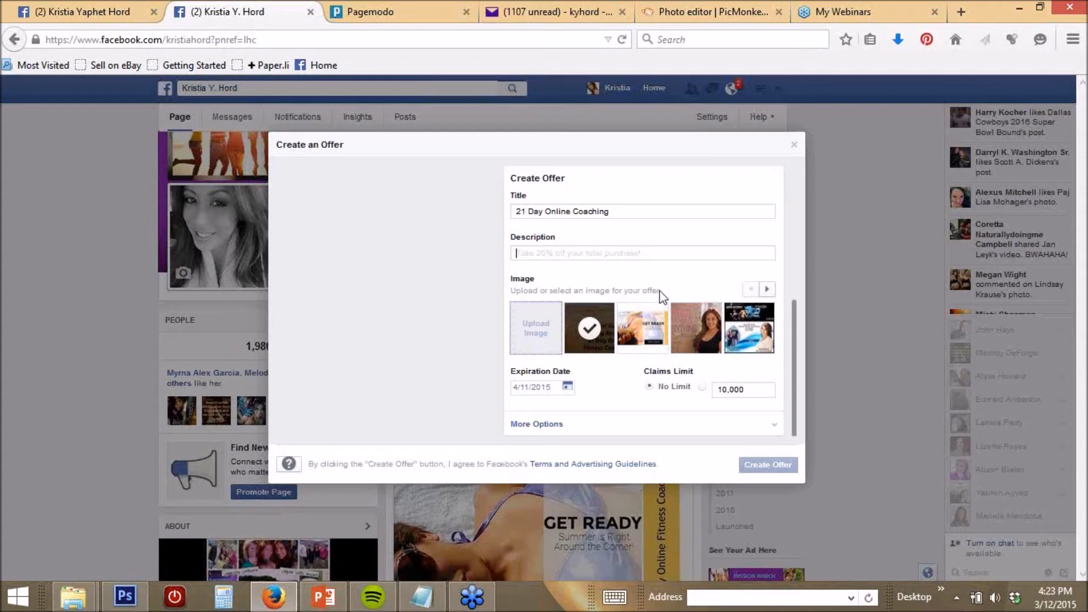
text(Get You)
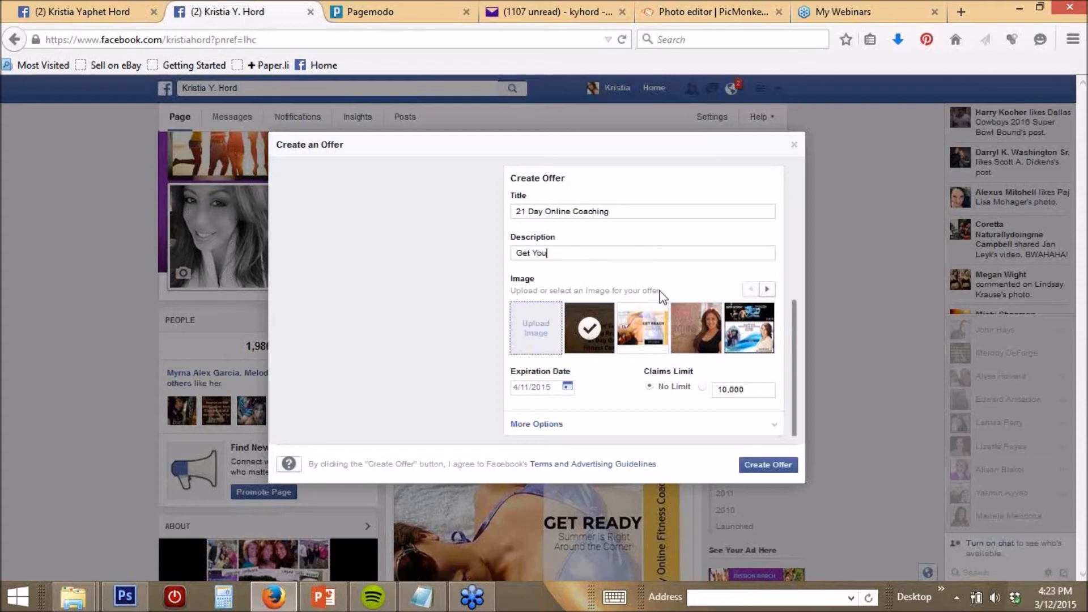
text(r Summer Body Ready! FREE Online Fitness Coaching)
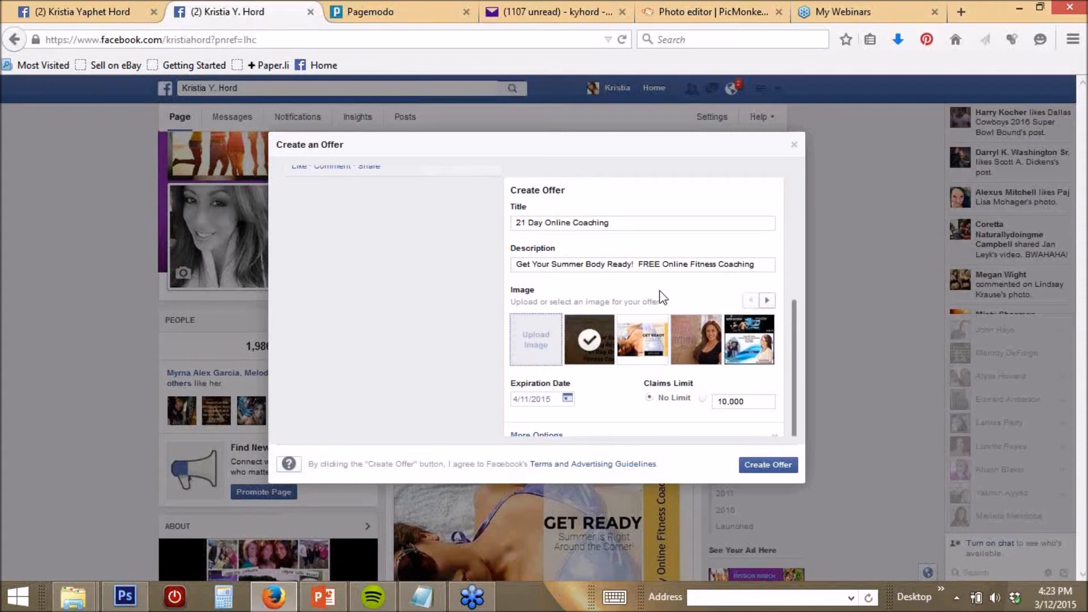
Show the additional offer options and schedule the offer to start on 3/17/2015.
scroll(796, 389, down, 1)
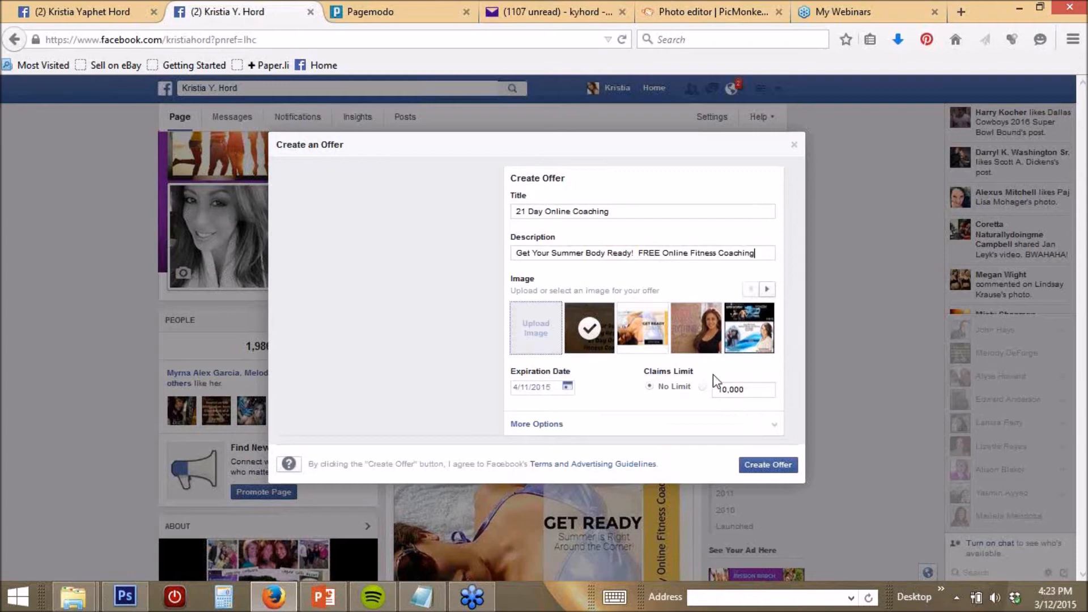
click(549, 427)
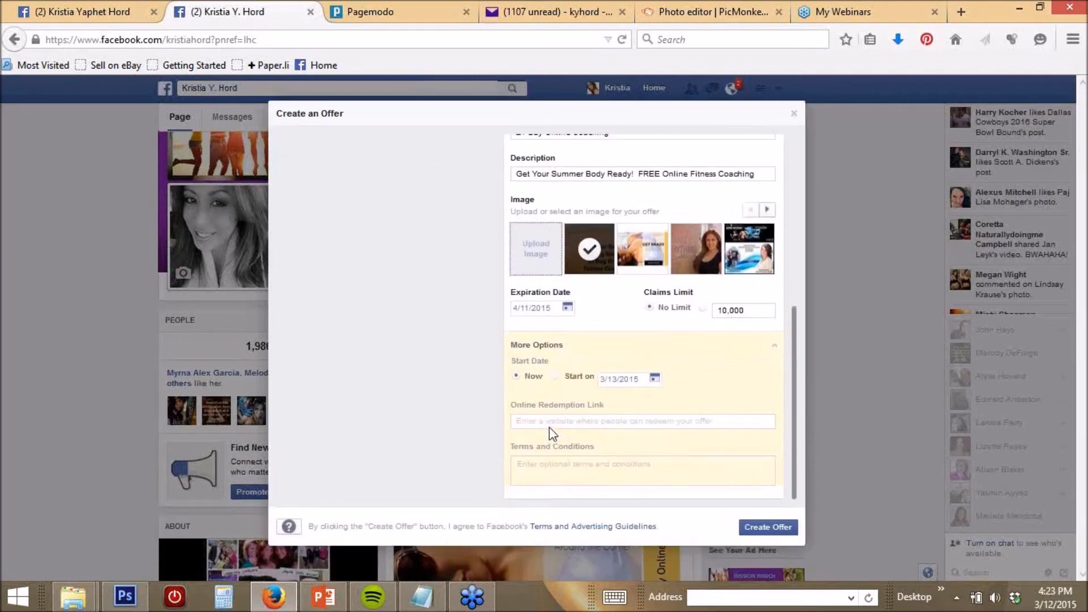
click(555, 376)
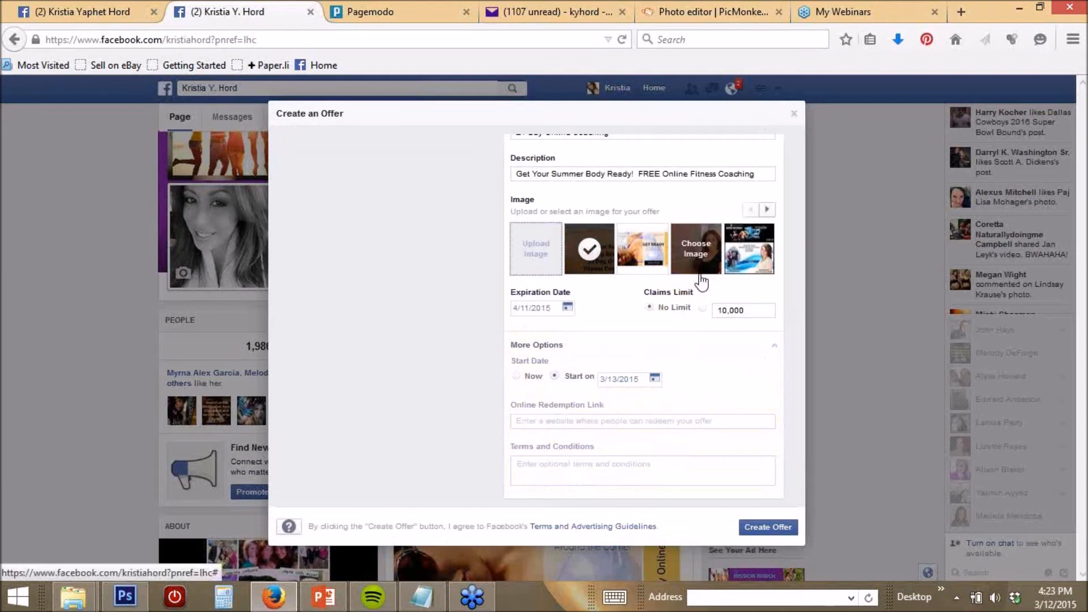
click(654, 379)
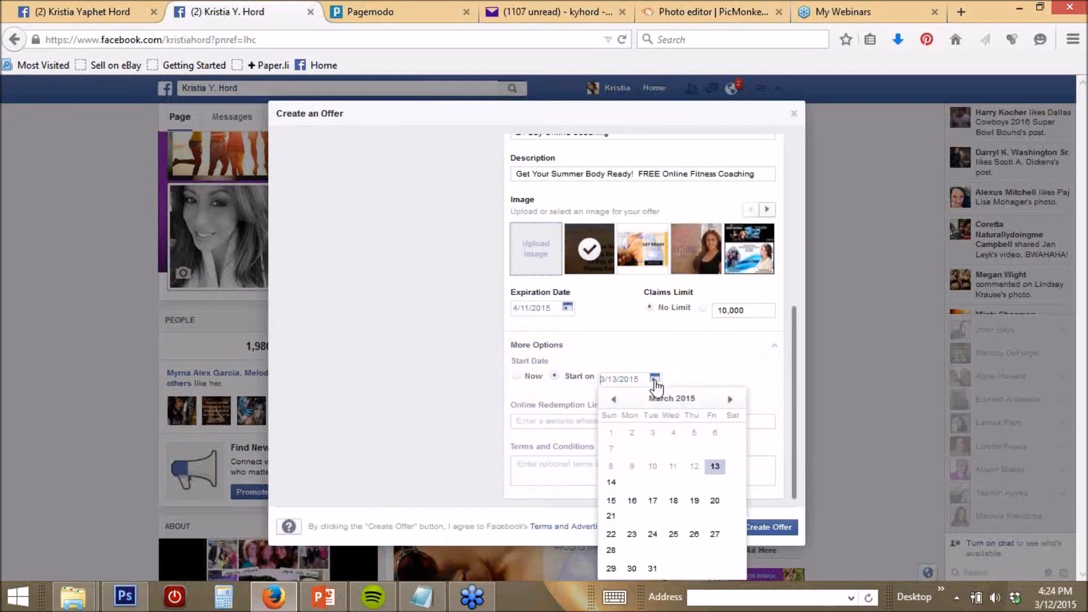
click(652, 500)
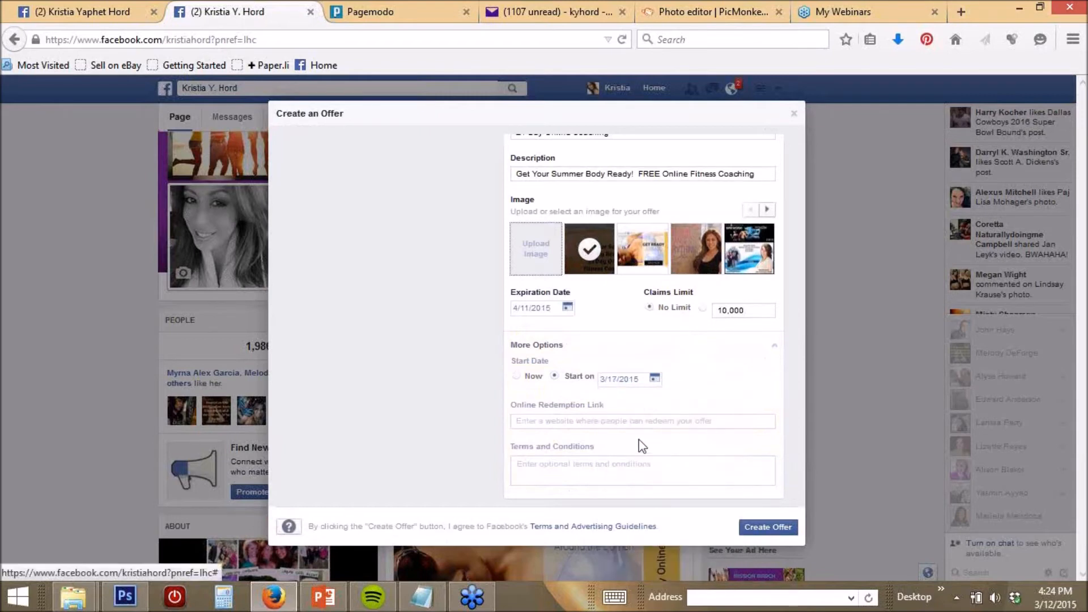
Leave the online redemption link and the terms and conditions empty and create the scheduled offer.
click(570, 419)
click(566, 421)
click(547, 409)
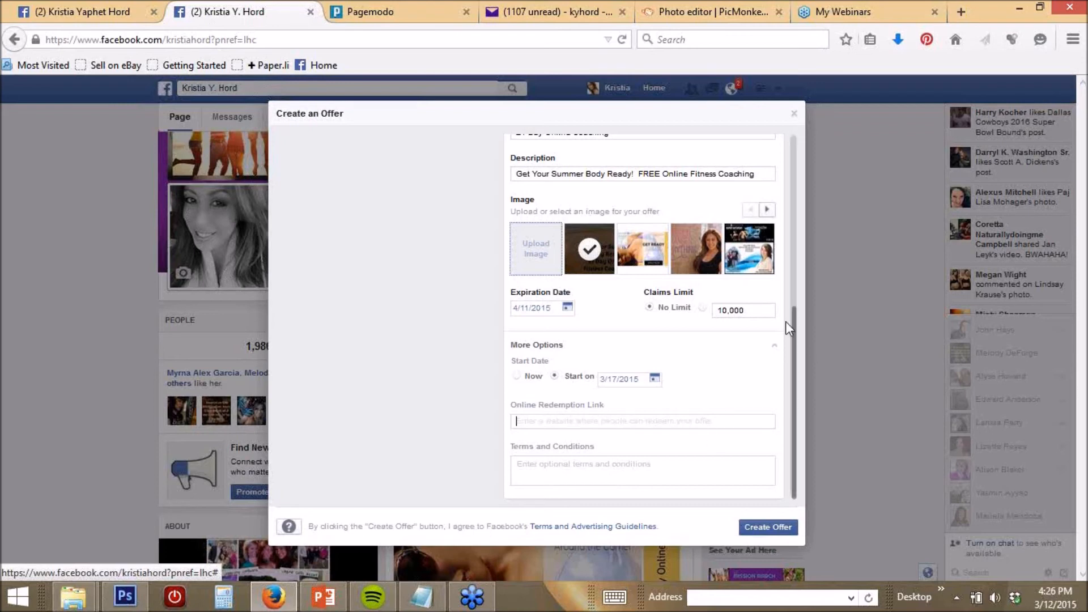
mouse_move(797, 335)
mouse_down()
mouse_move(811, 228)
mouse_move(811, 348)
mouse_up()
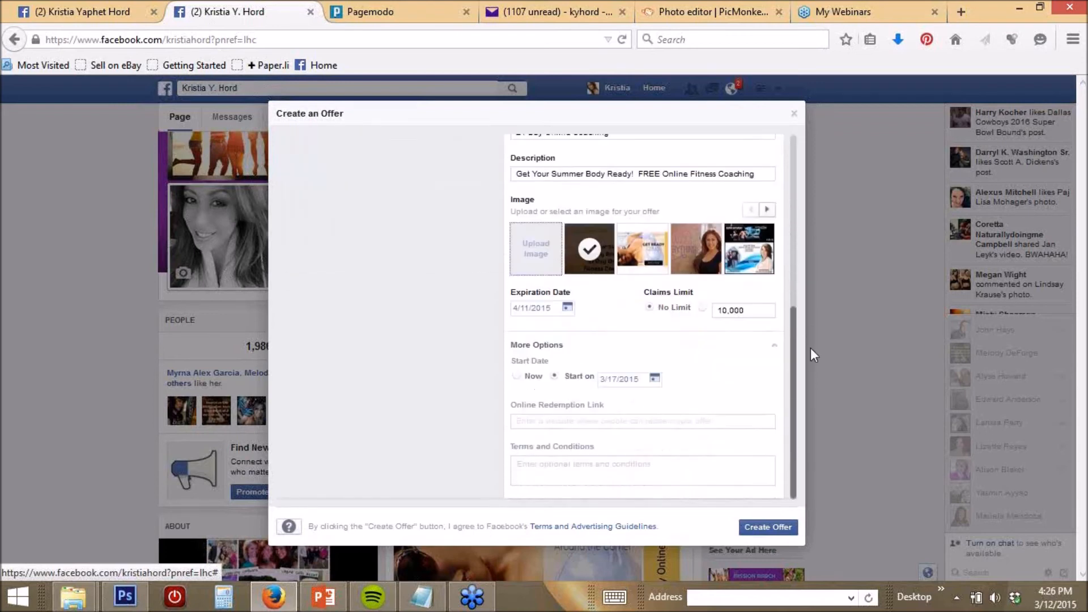
click(759, 532)
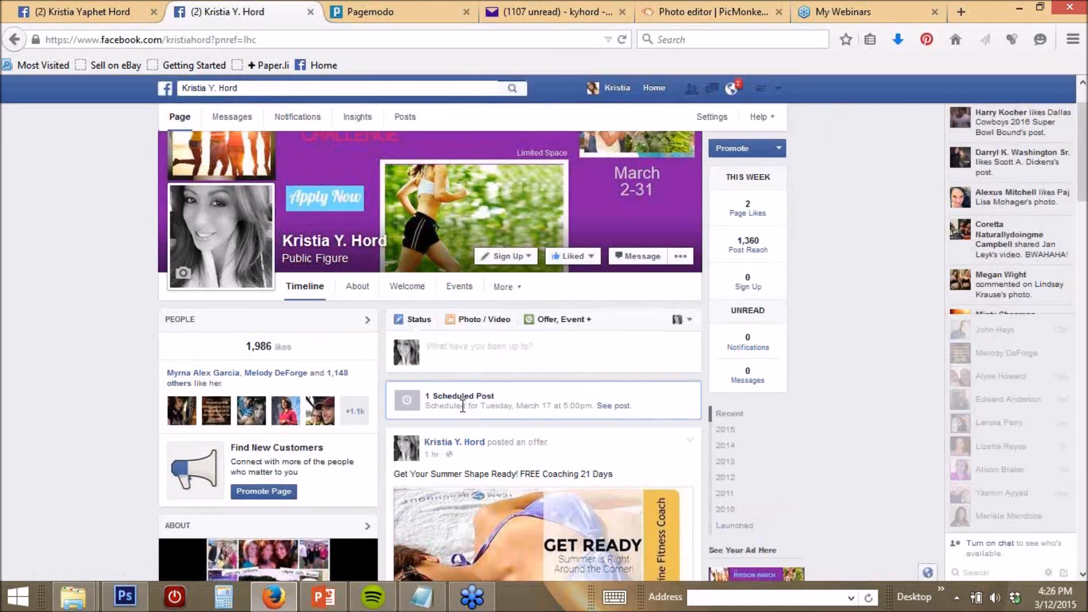
Open the scheduled offer post, review its desktop and mobile previews, and close it.
click(619, 407)
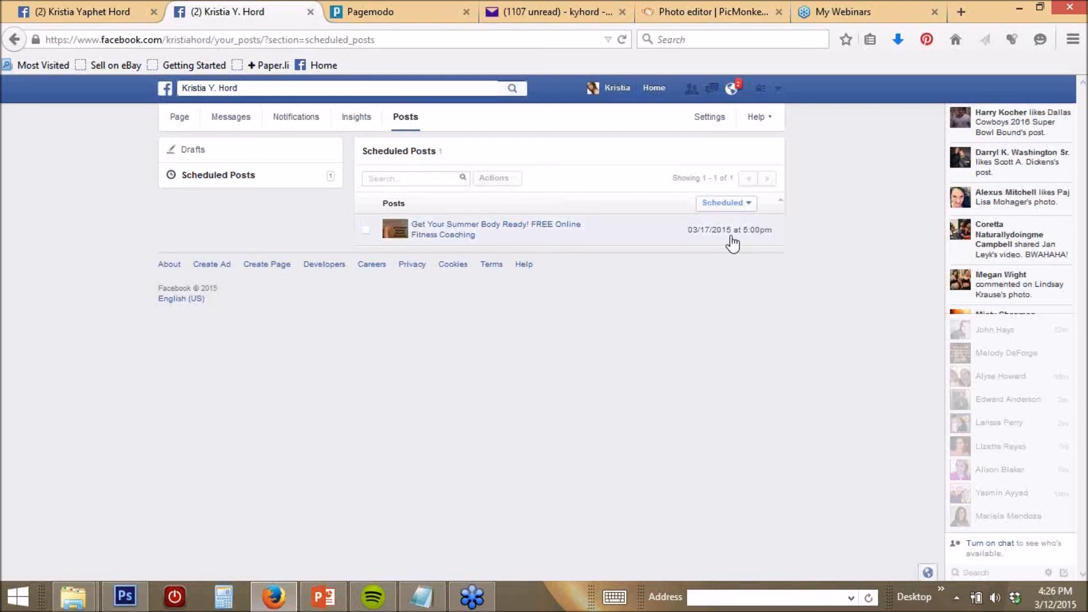
click(531, 228)
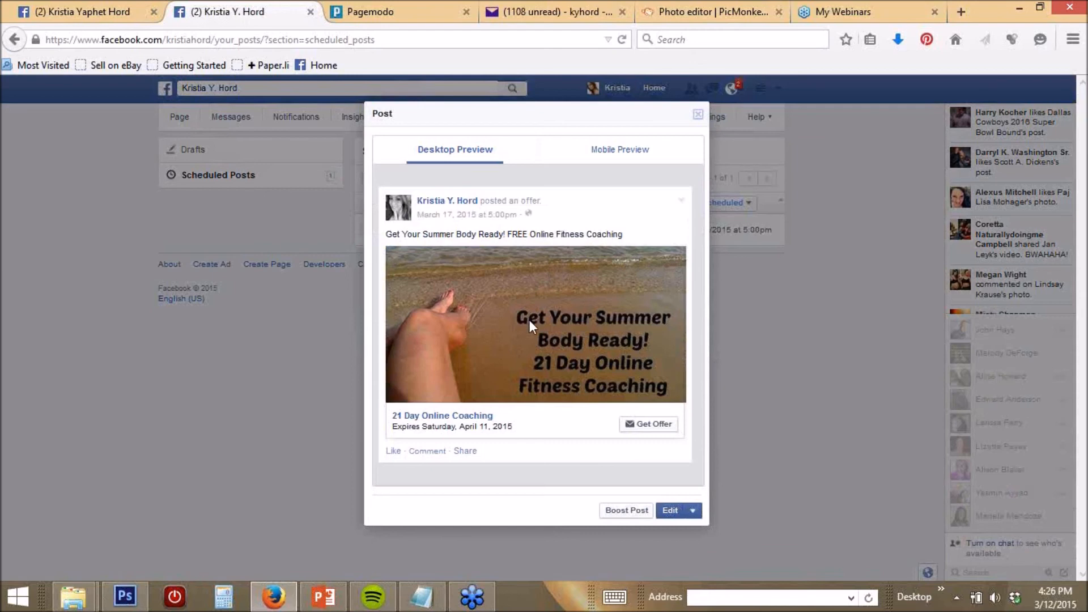
click(608, 158)
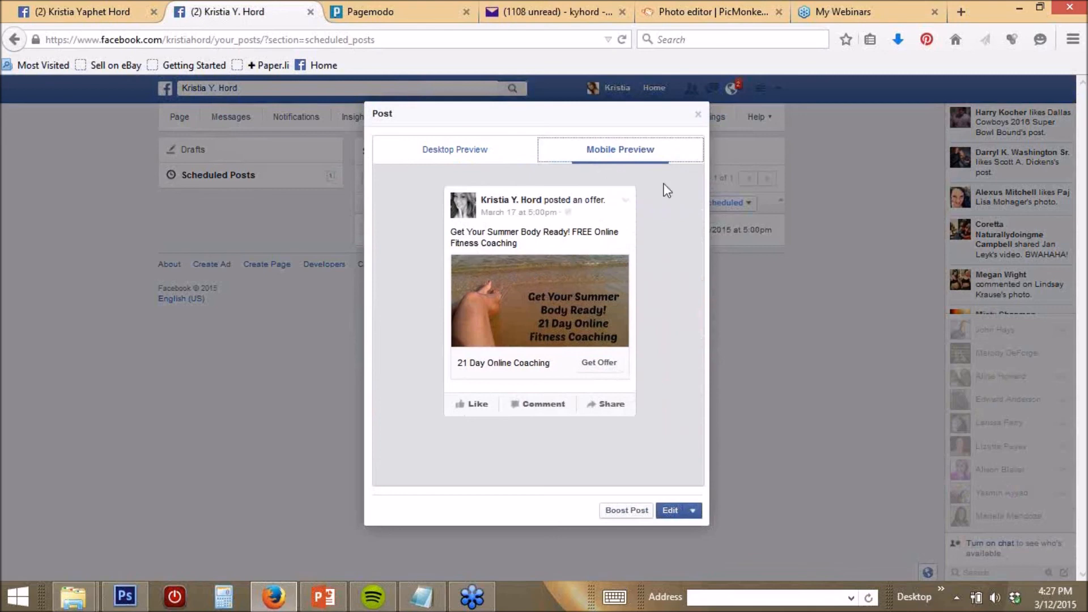
click(699, 114)
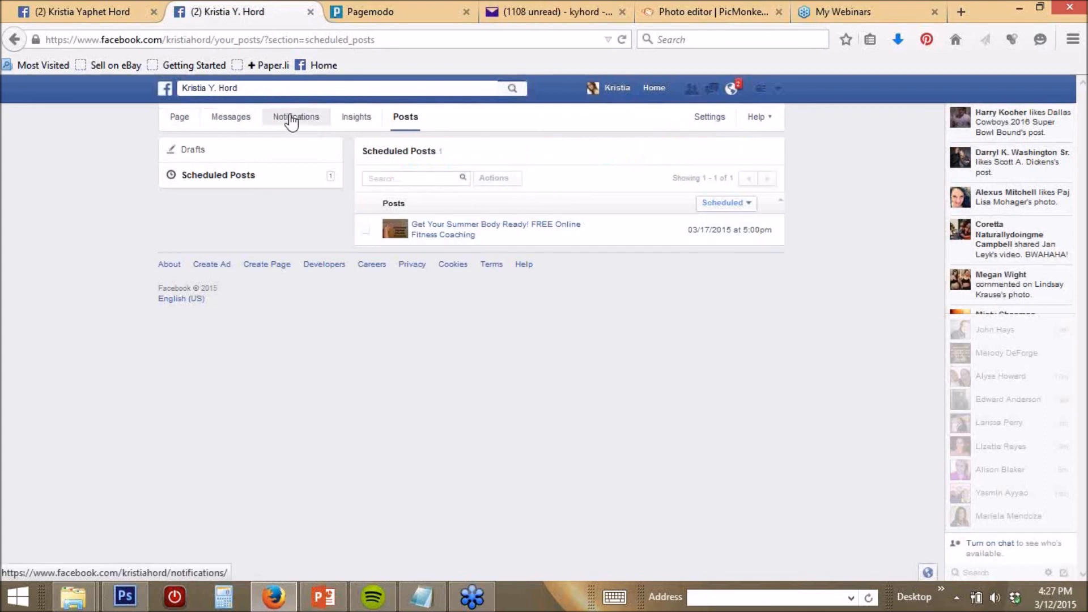
Examine the page's Insights overview, including page likes, post reach, engagement, recent posts and Pages to Watch.
click(355, 118)
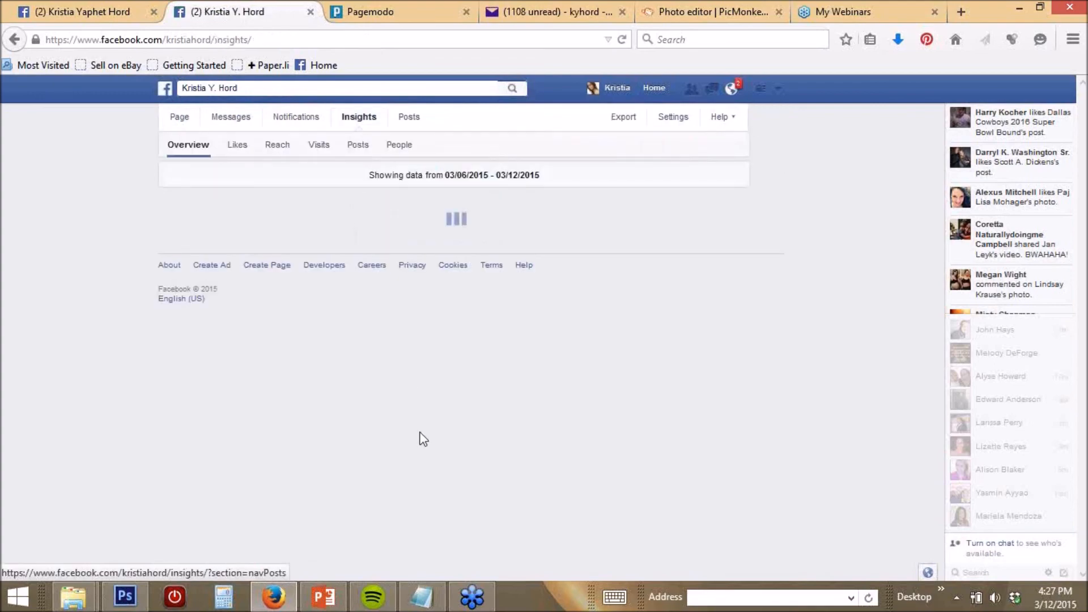
scroll(622, 362, down, 5)
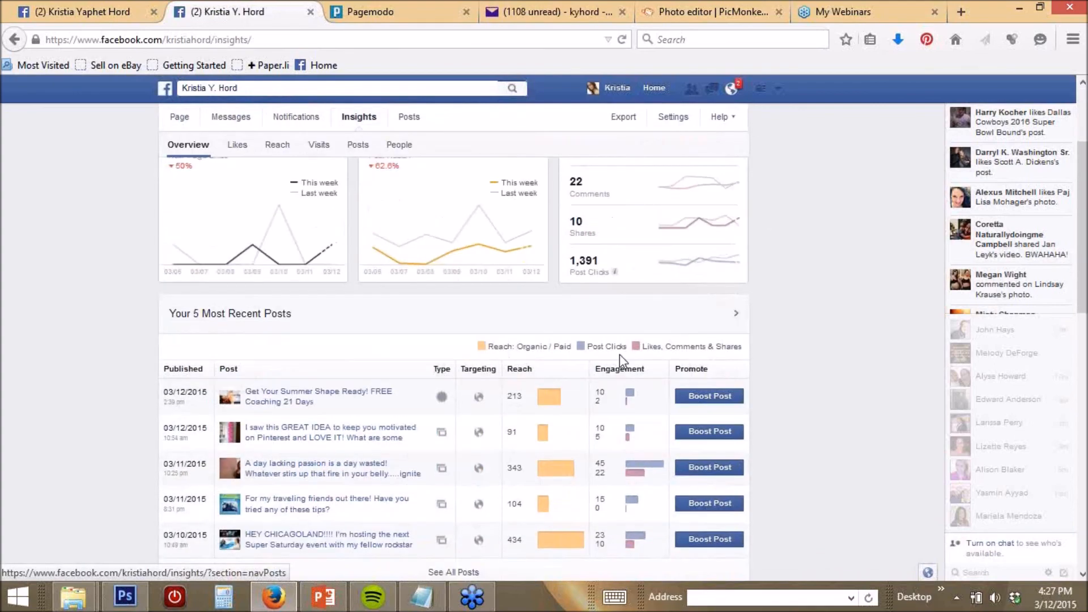
scroll(620, 355, down, 7)
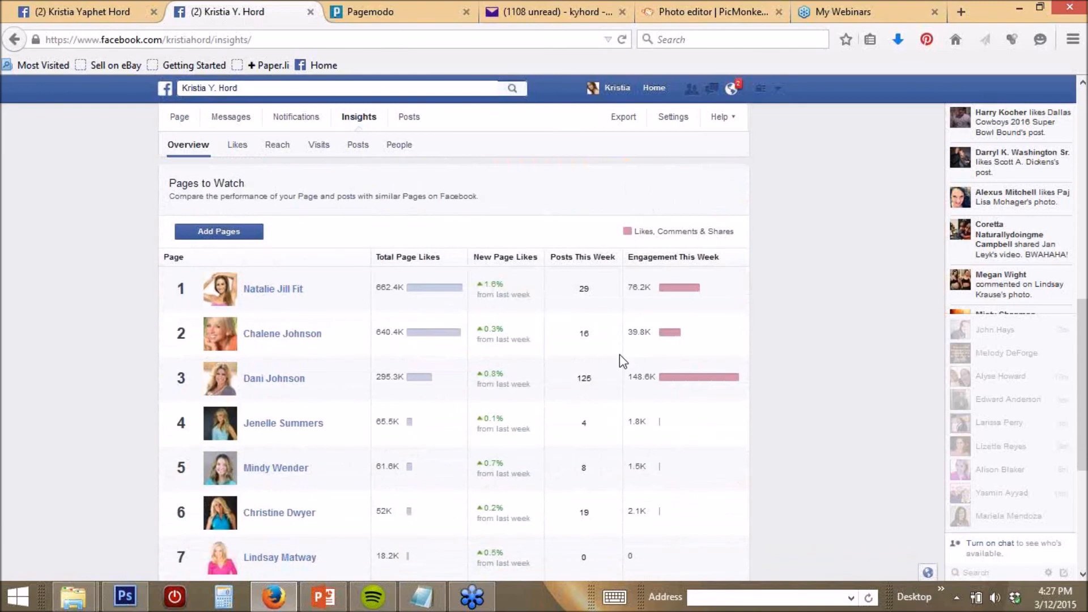
scroll(620, 355, up, 6)
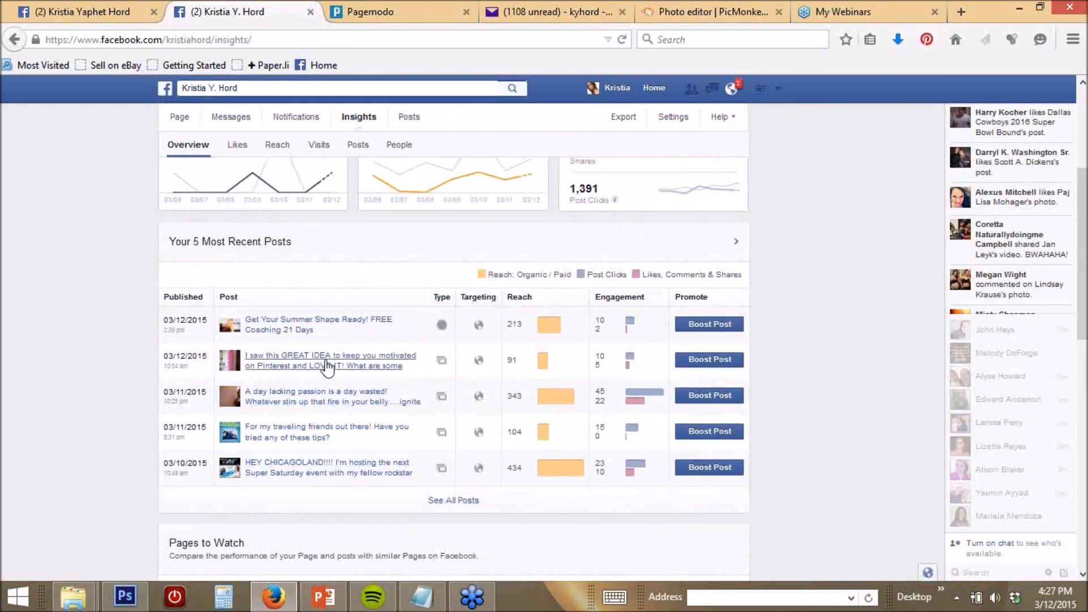
scroll(333, 345, up, 3)
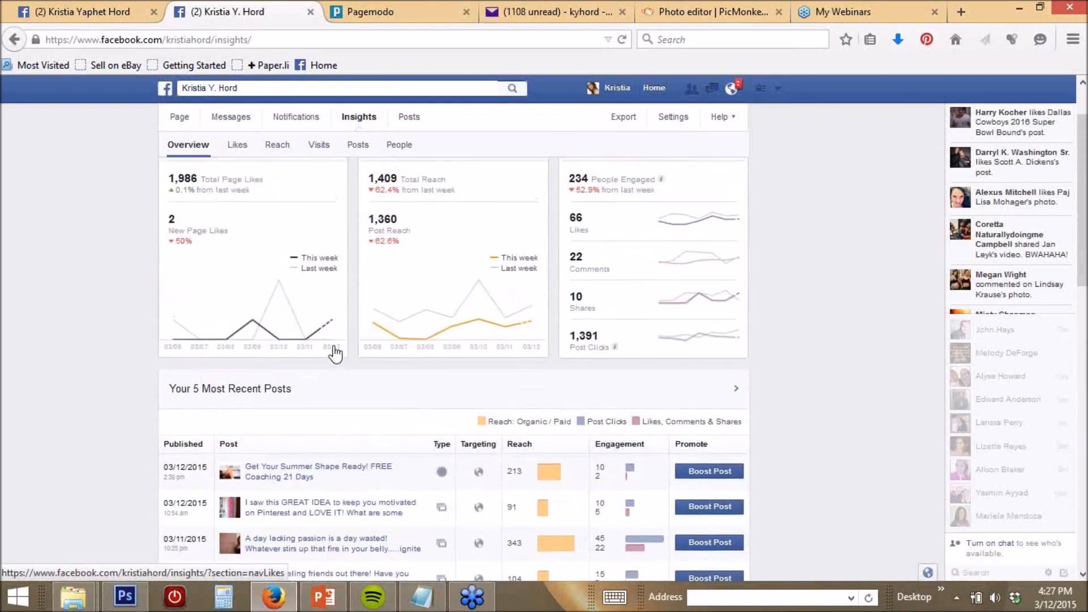
scroll(336, 353, up, 2)
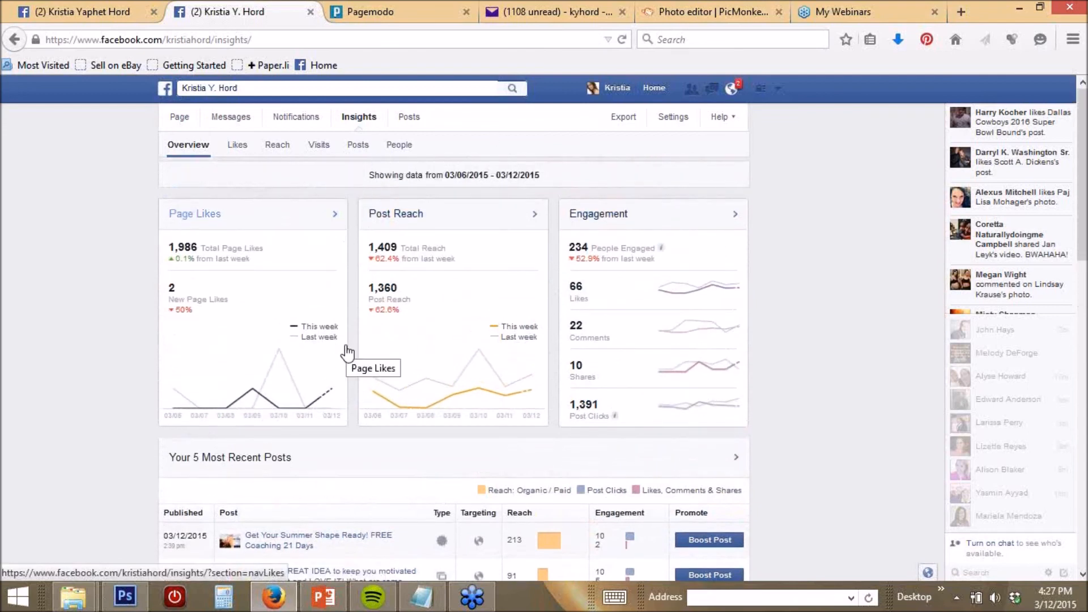
scroll(347, 354, down, 2)
scroll(347, 357, down, 4)
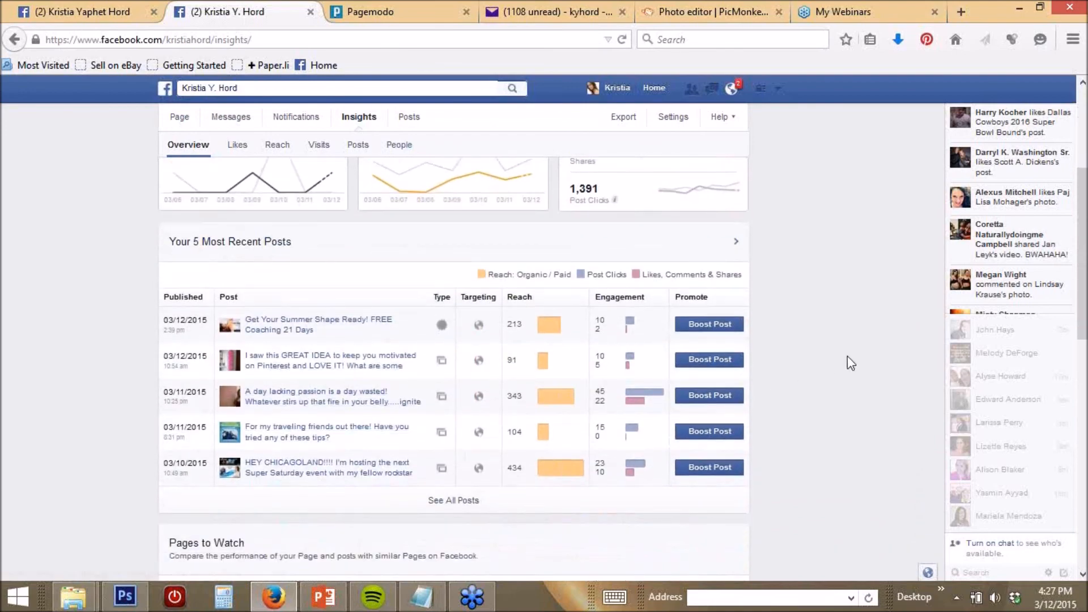
scroll(850, 353, down, 6)
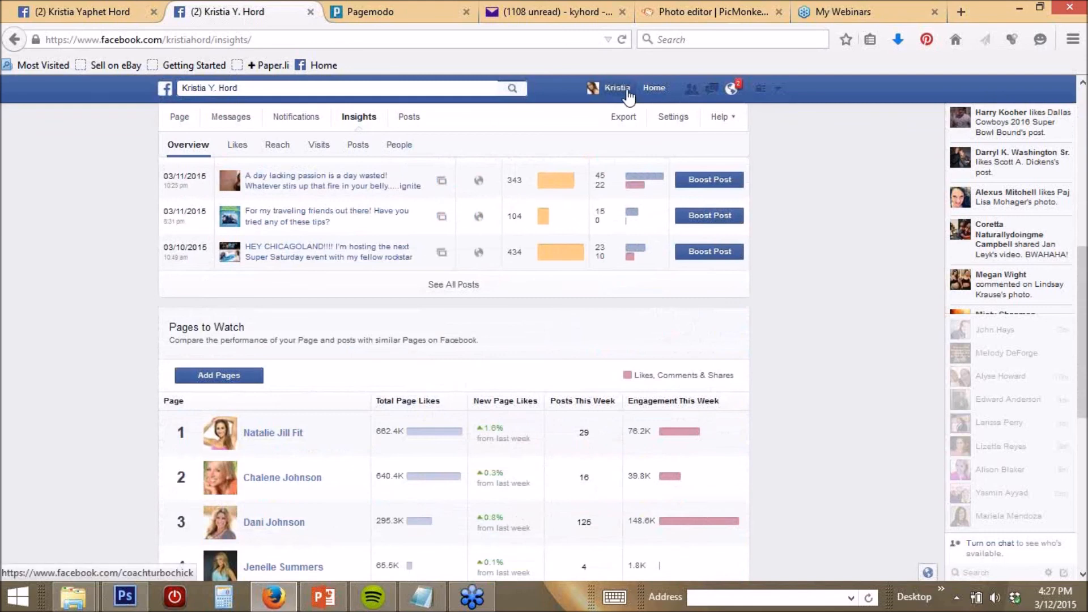
Return to the page's timeline and look over the scheduled post notice and the previously posted offer.
click(181, 117)
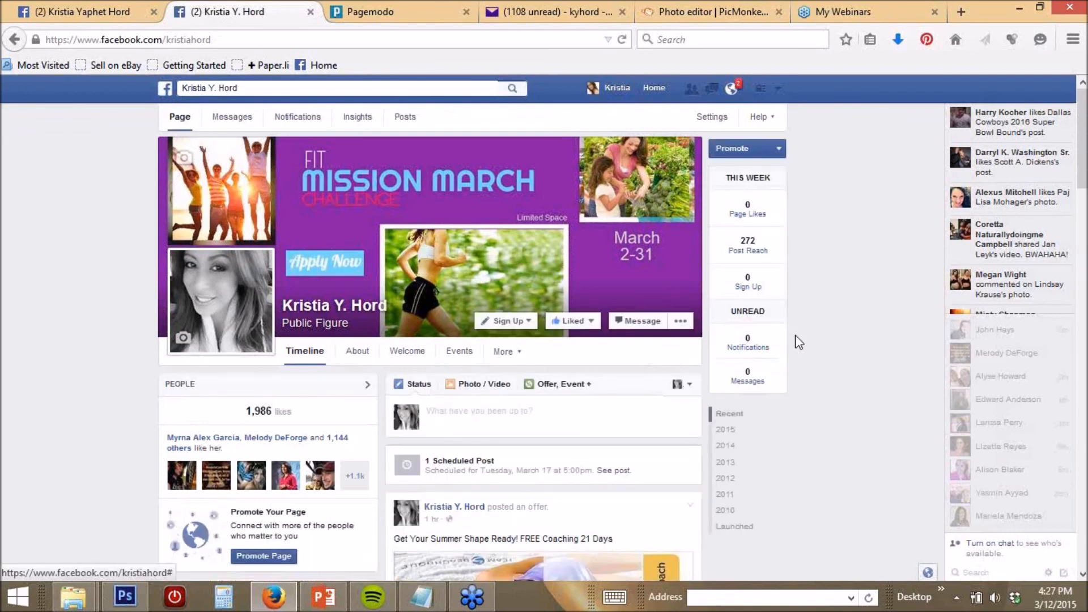
scroll(867, 324, down, 5)
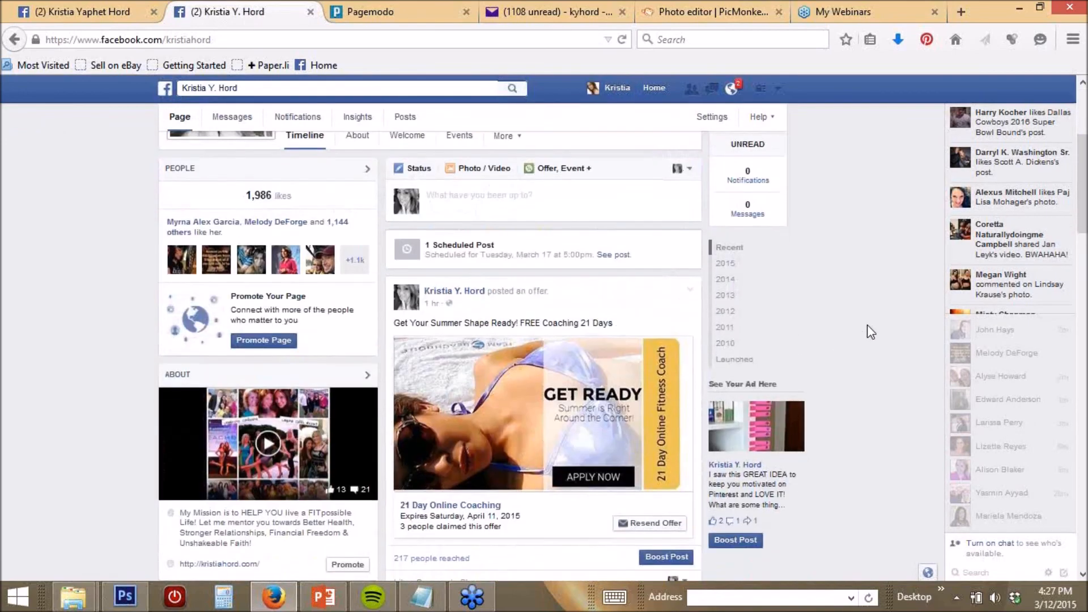
scroll(867, 333, down, 1)
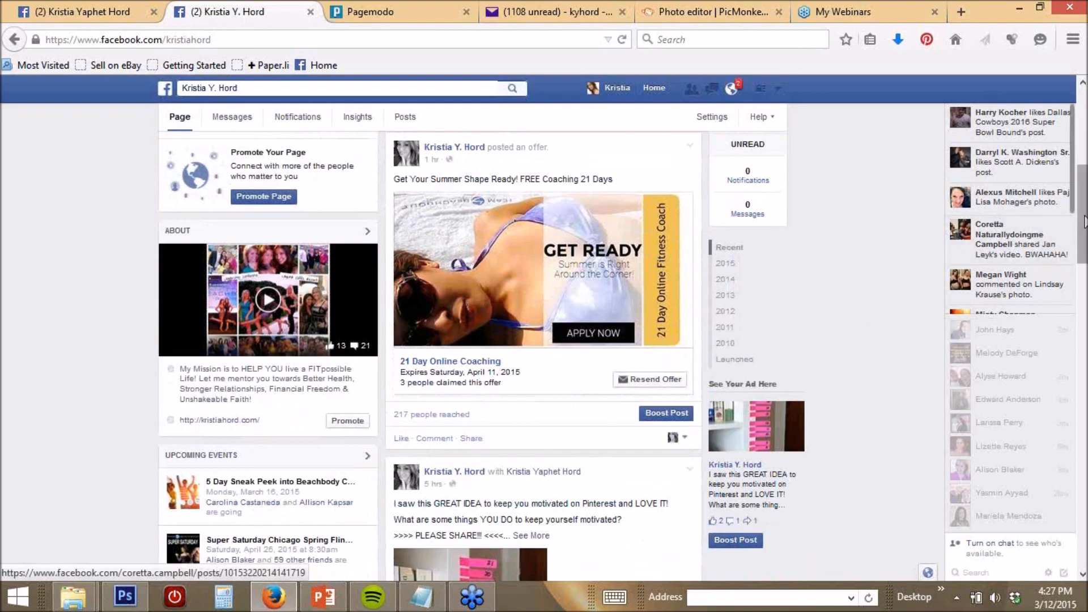
scroll(1081, 227, down, 2)
scroll(544, 340, up, 5)
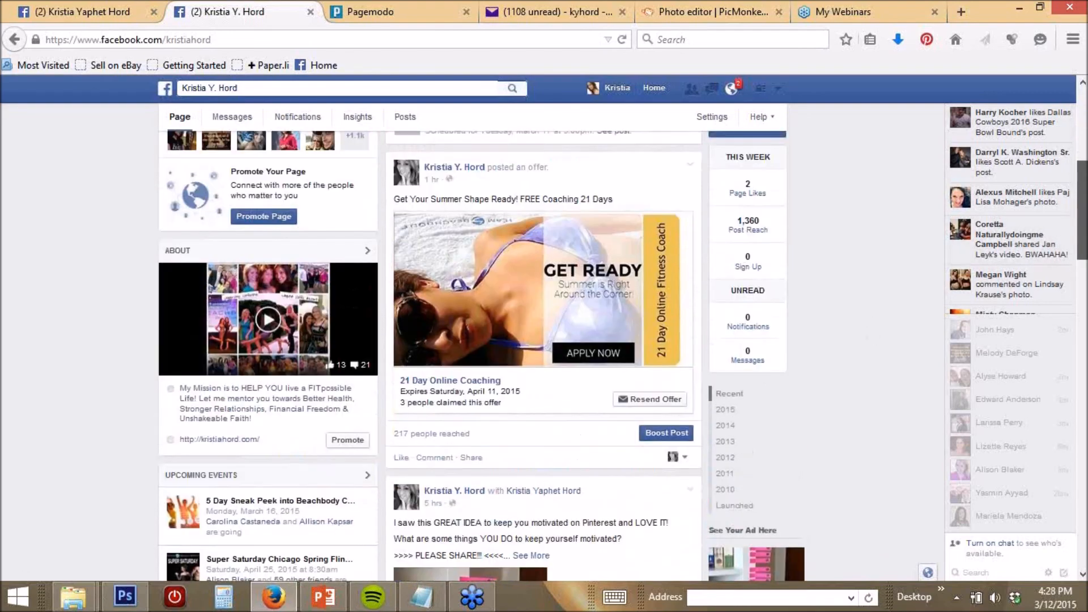
scroll(1070, 146, up, 3)
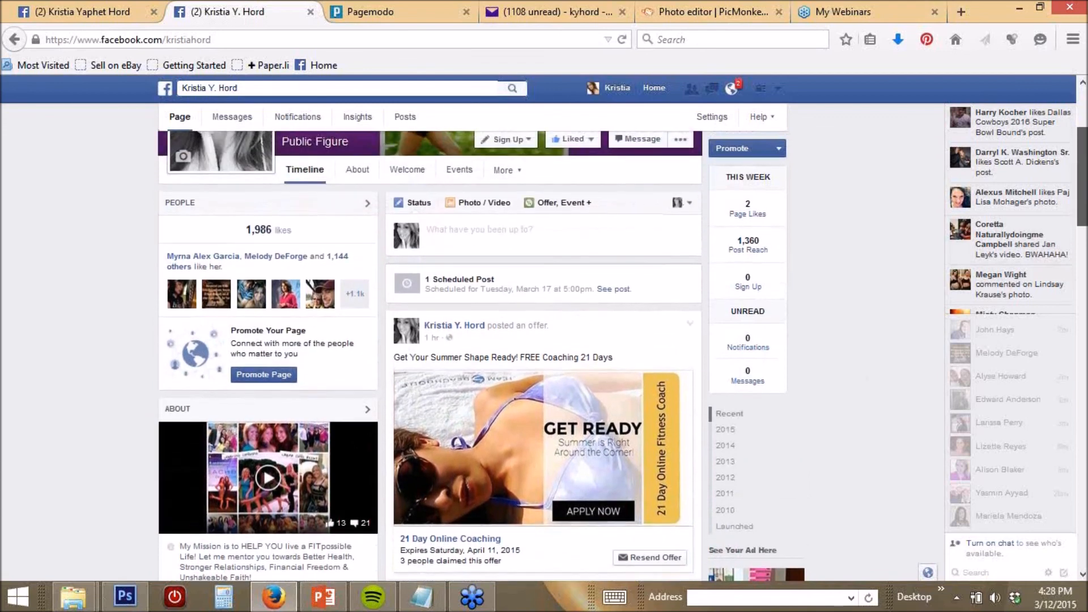